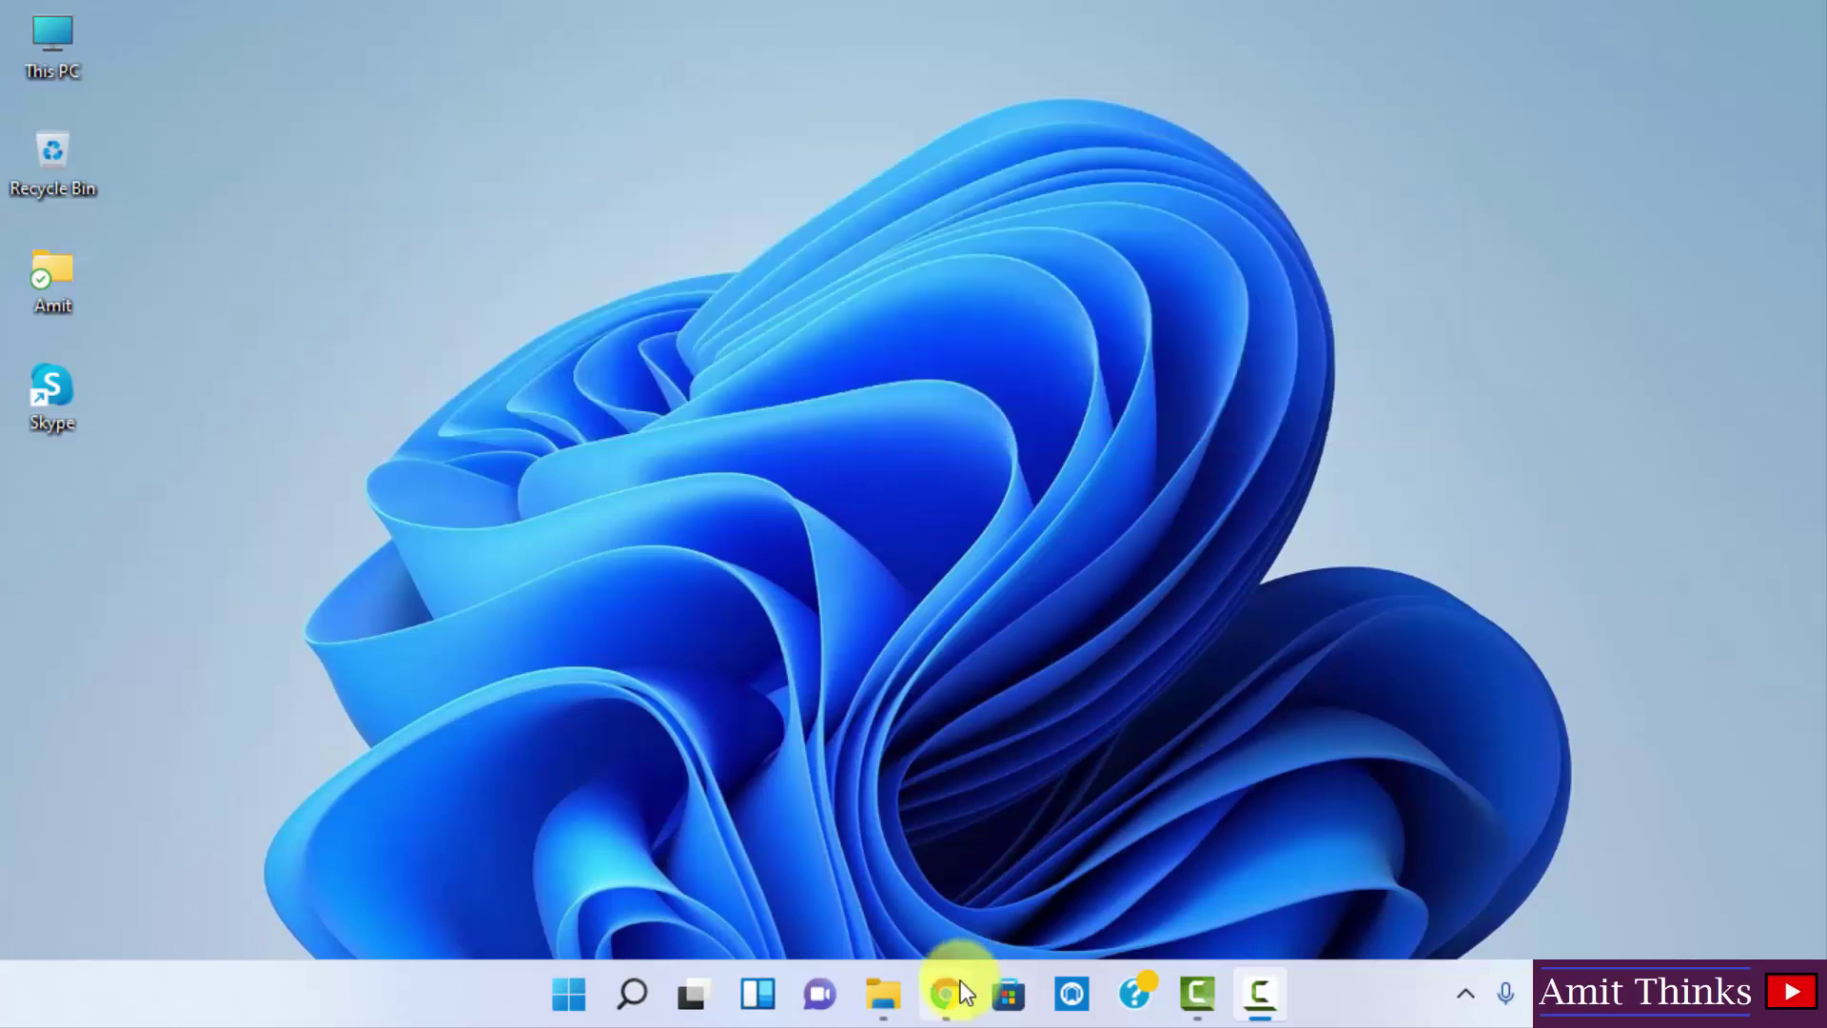
- Search Google for 'dev c++' in Chrome and open the SourceForge Dev-C++ project page
mouse_move(945, 993)
left_click(961, 985)
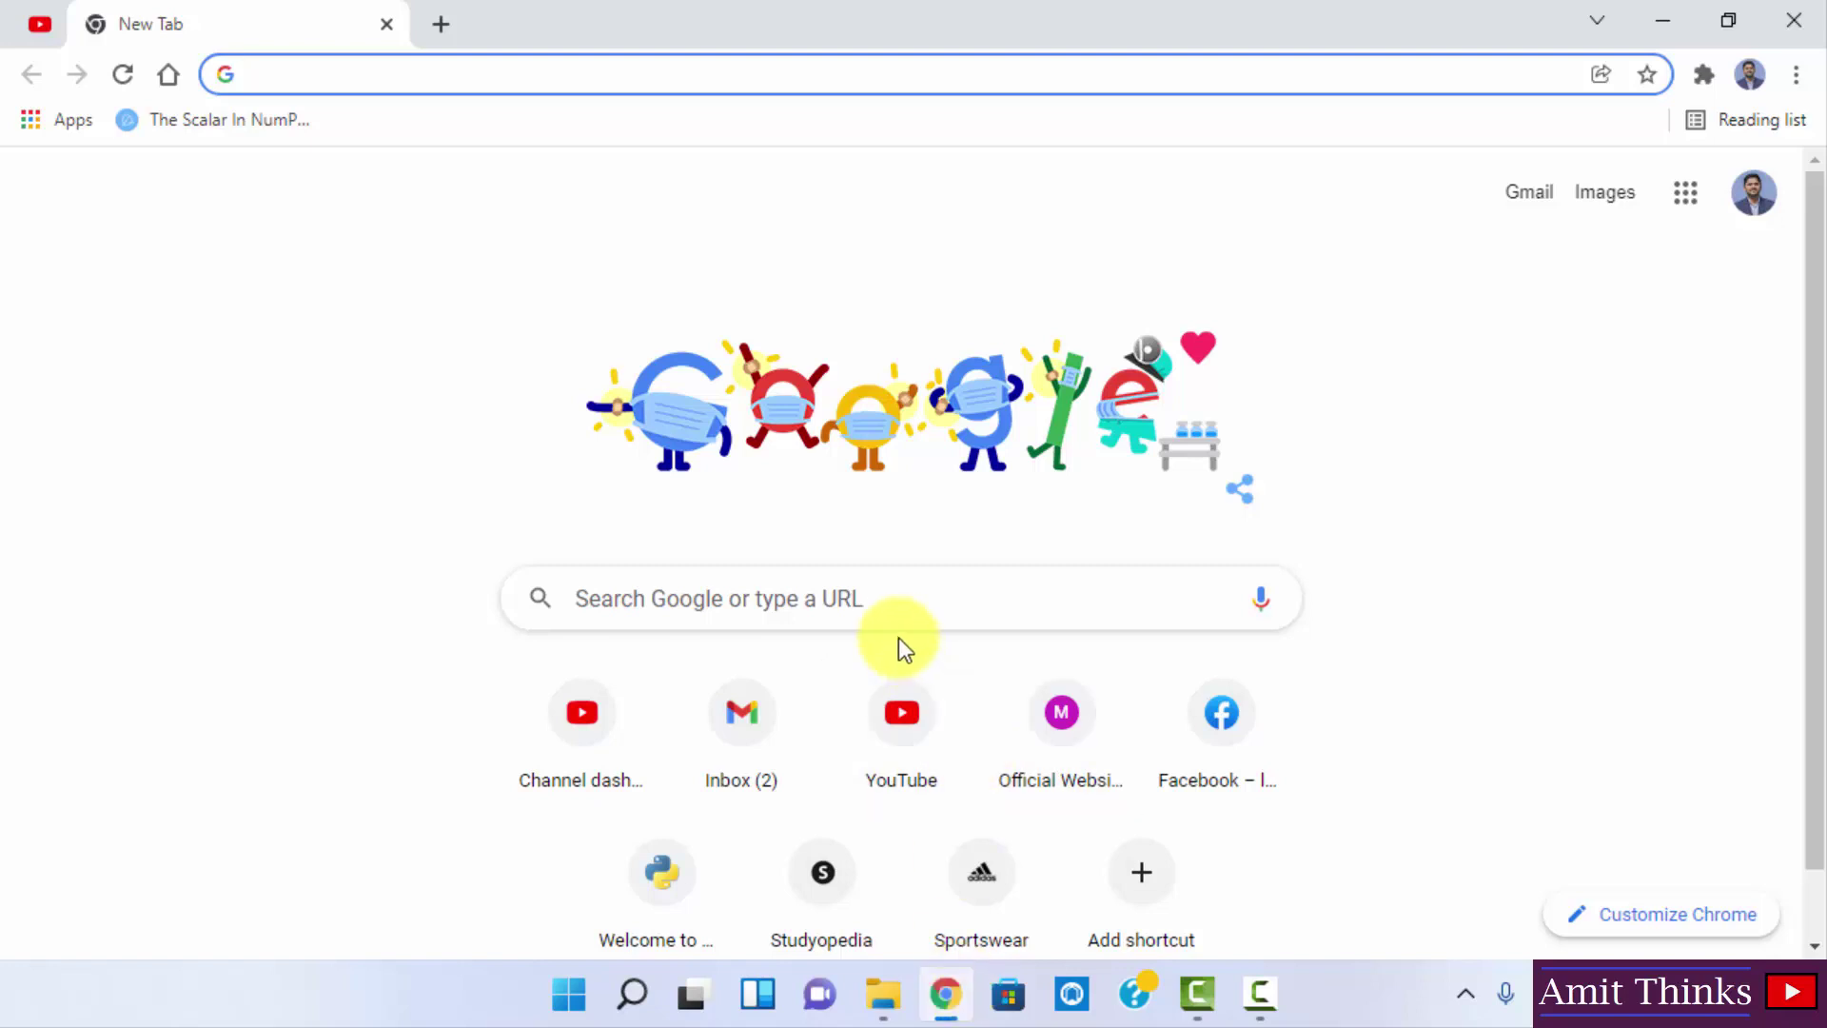
left_click(883, 601)
type("dev c+=")
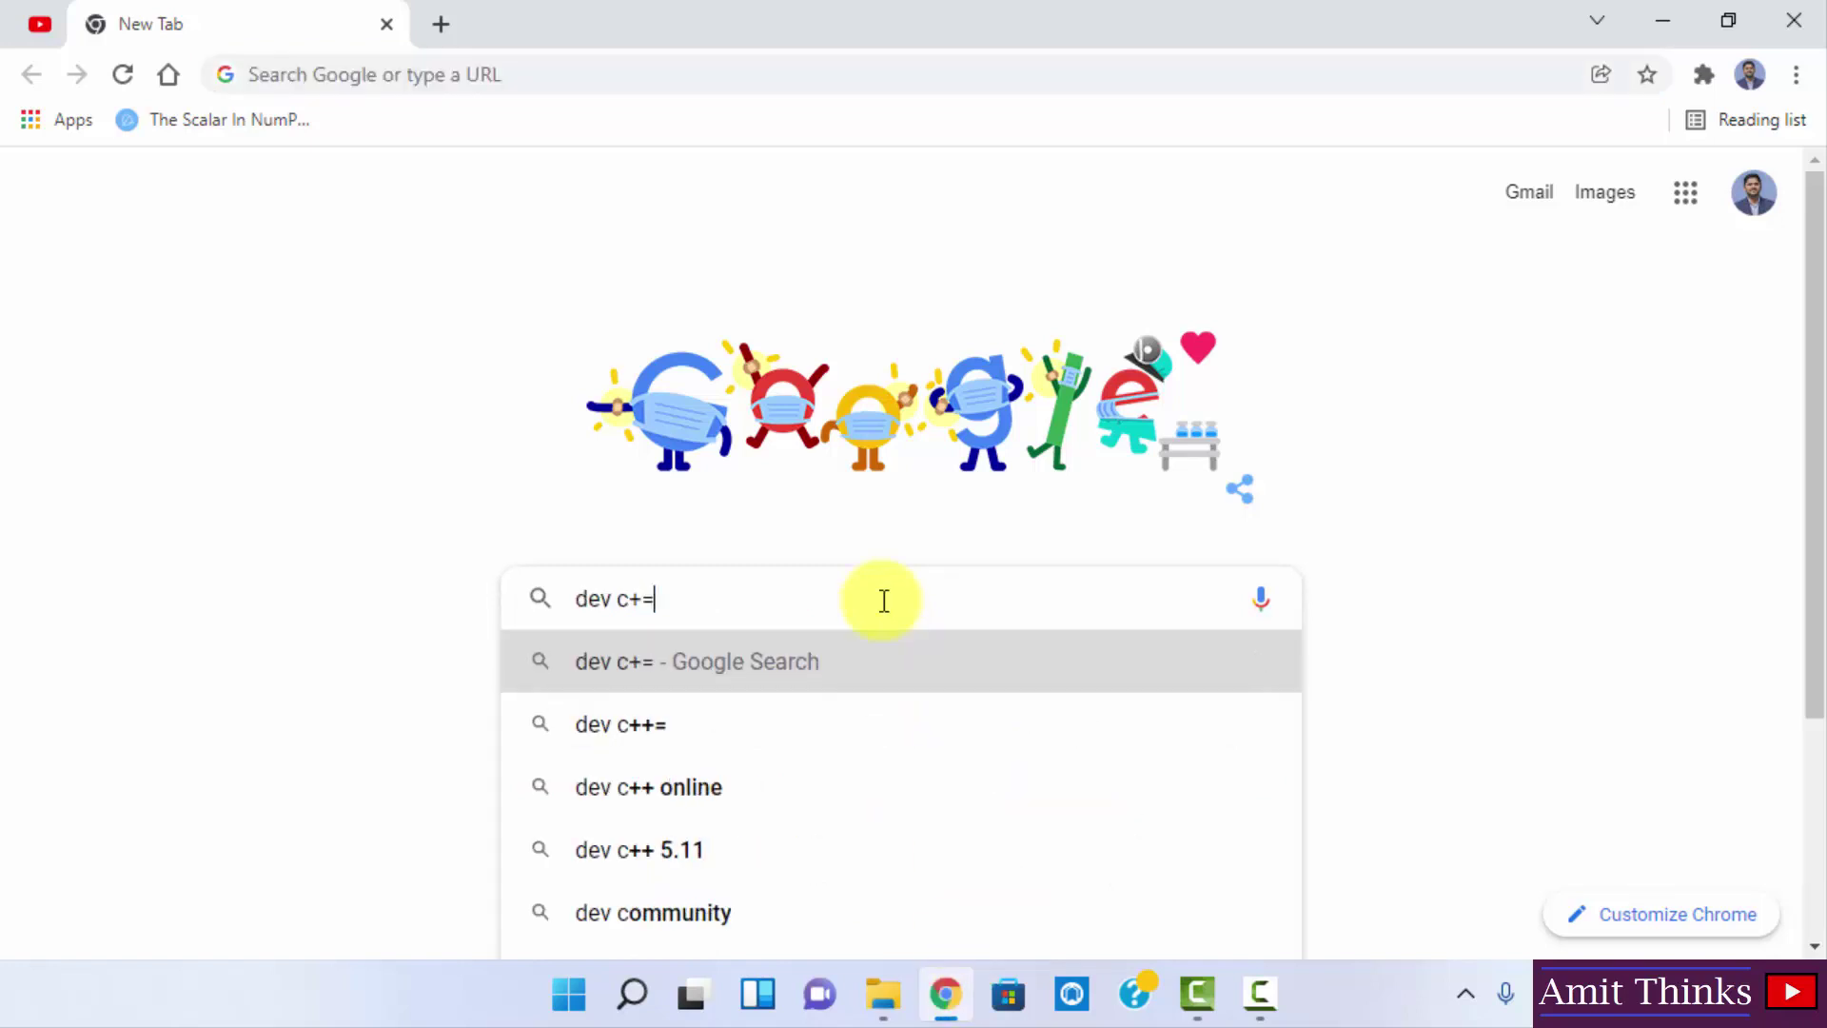
key("BackSpace")
type("+")
key("Return")
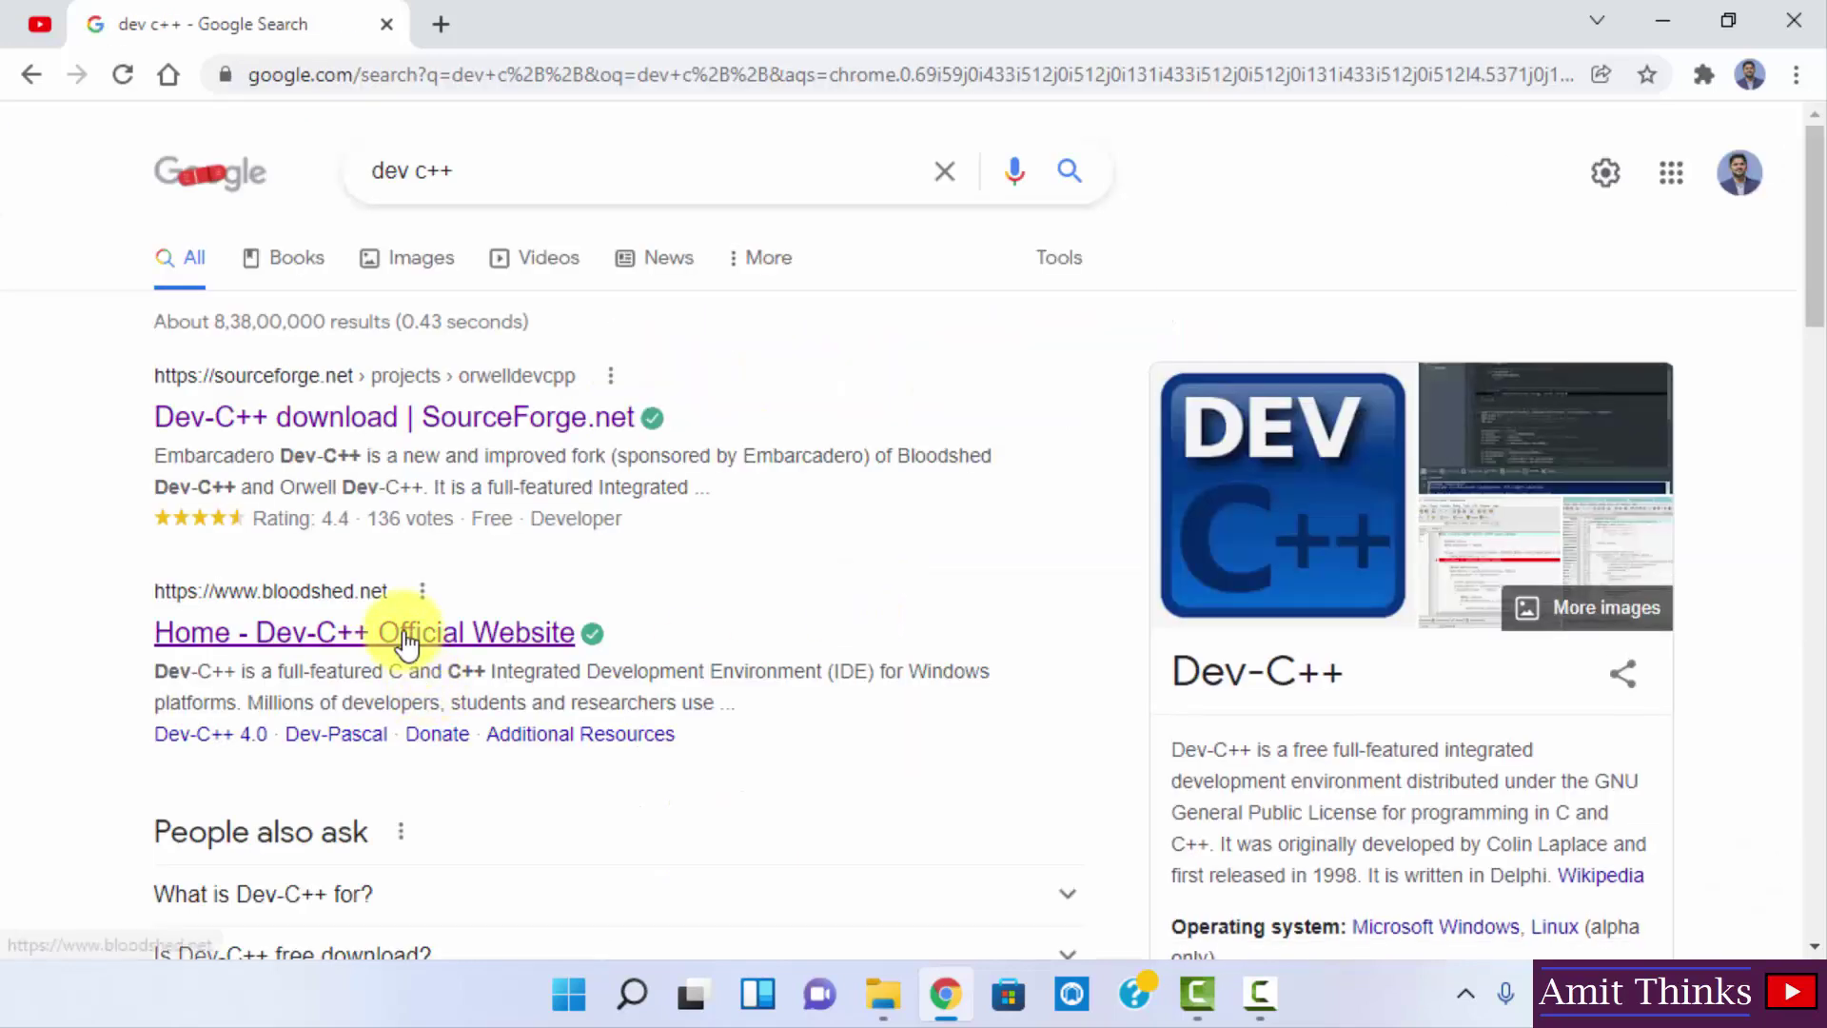
left_click(399, 650)
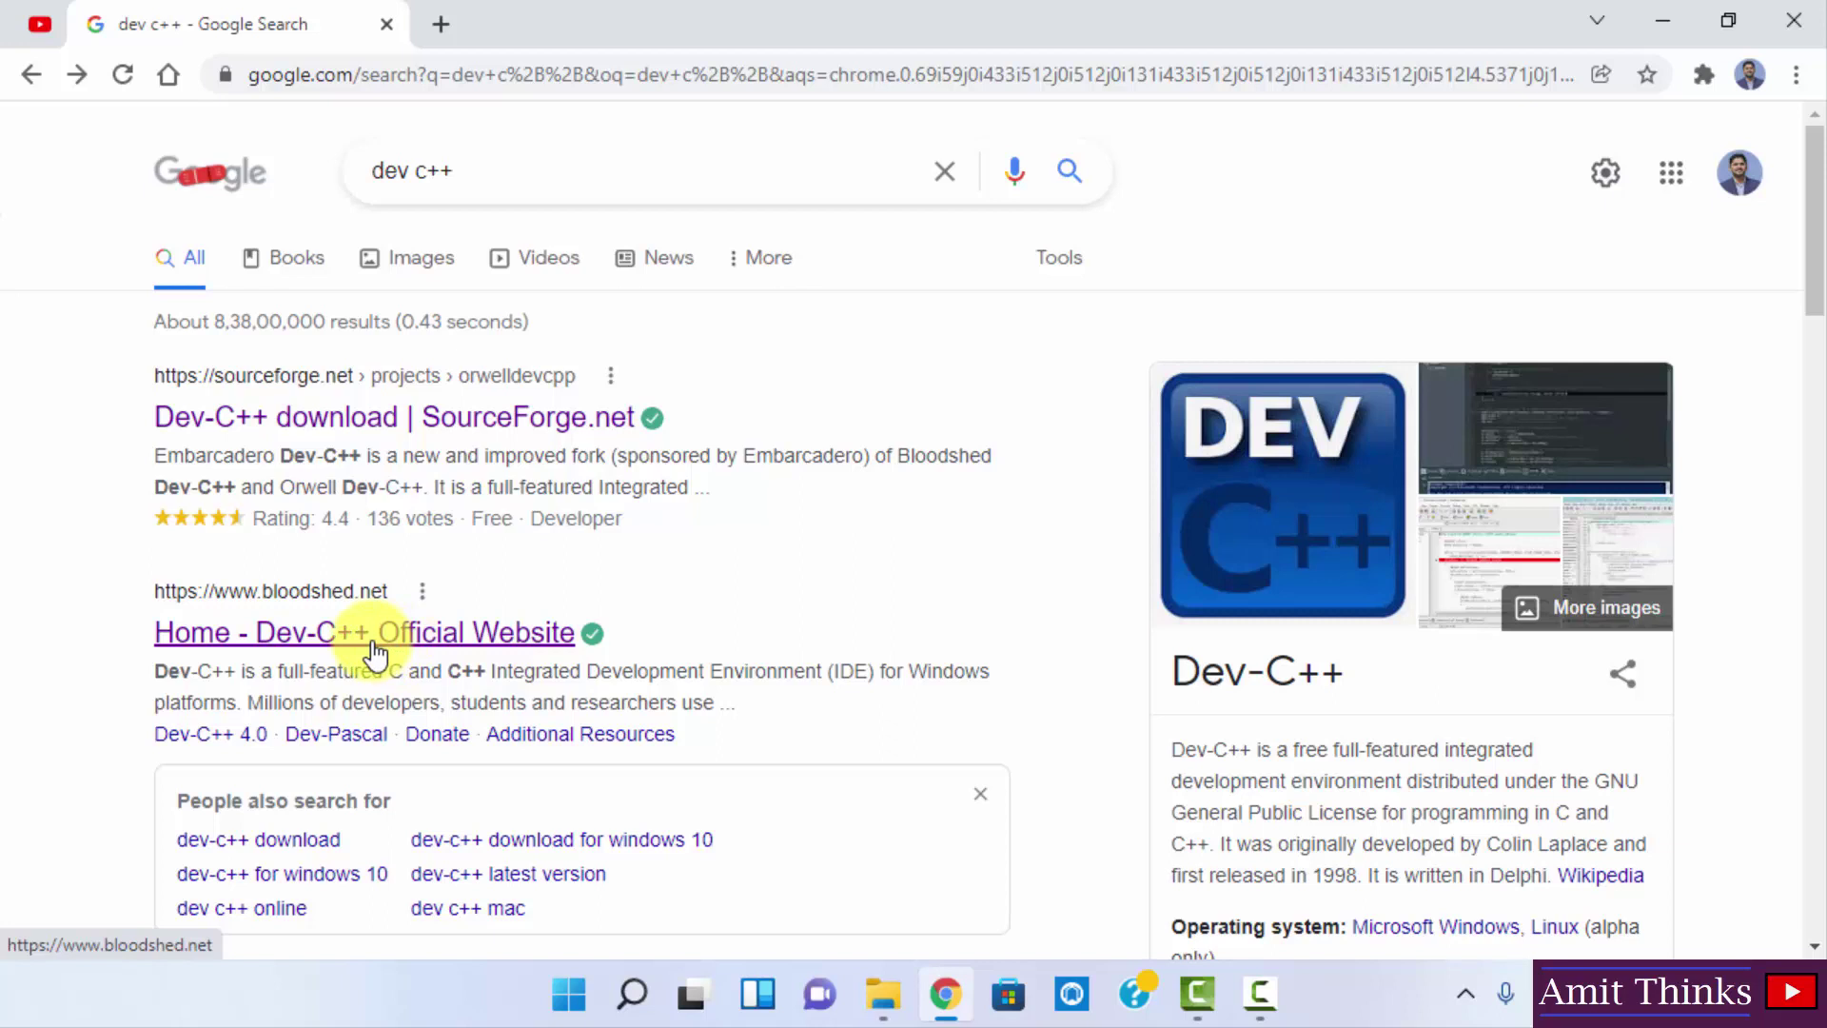
left_click(423, 422)
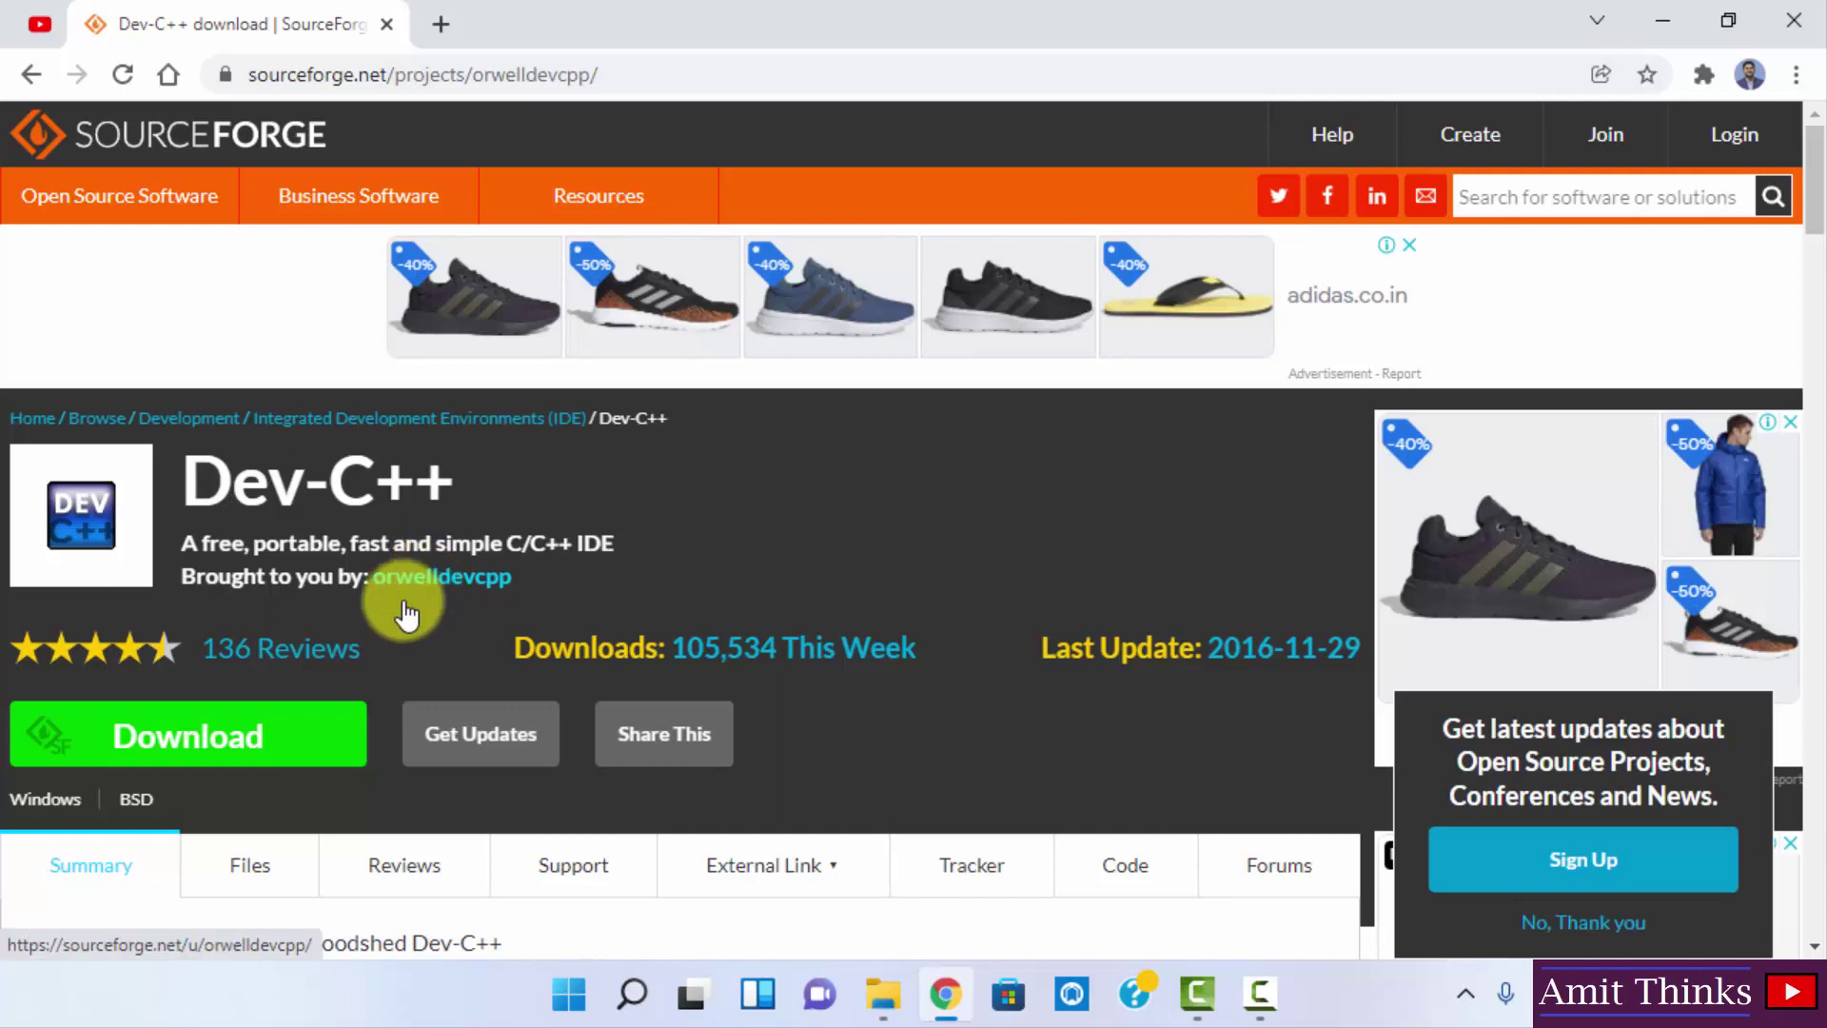
- Download the Dev-Cpp 5.11 TDM-GCC 4.9.2 setup file and launch it from Chrome's downloads
left_click(265, 750)
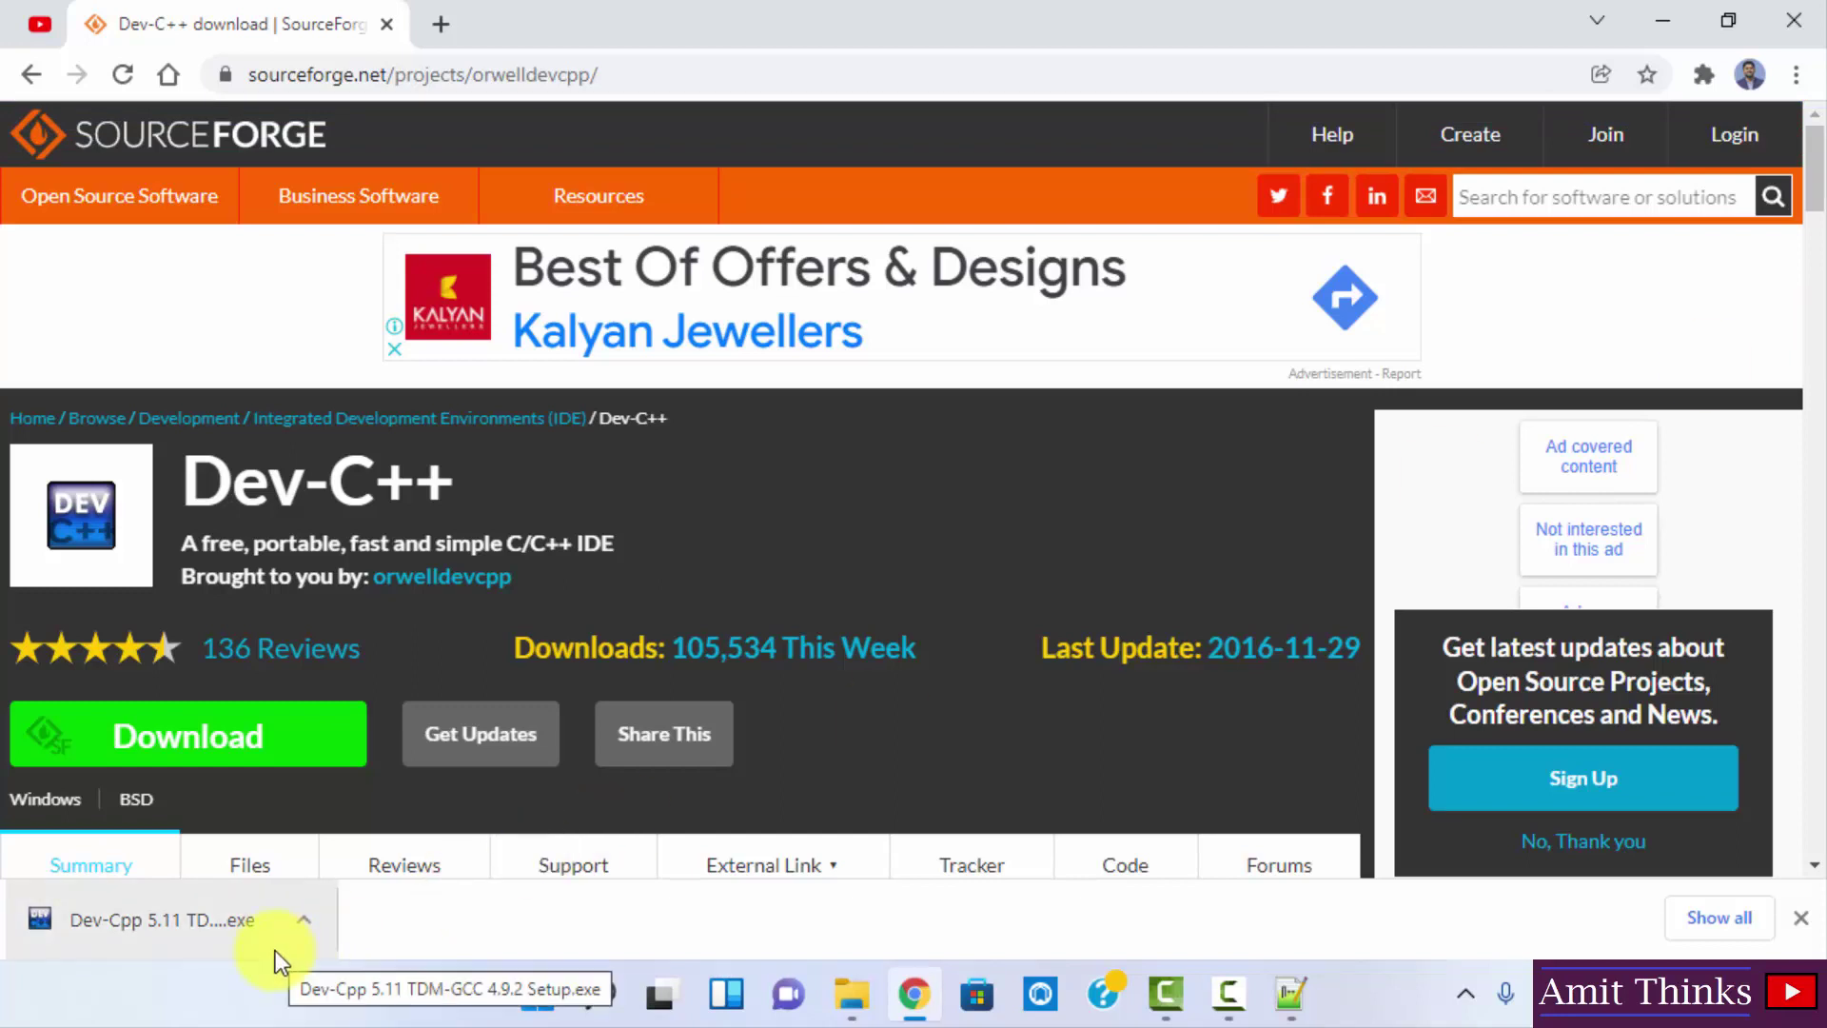
left_click(250, 942)
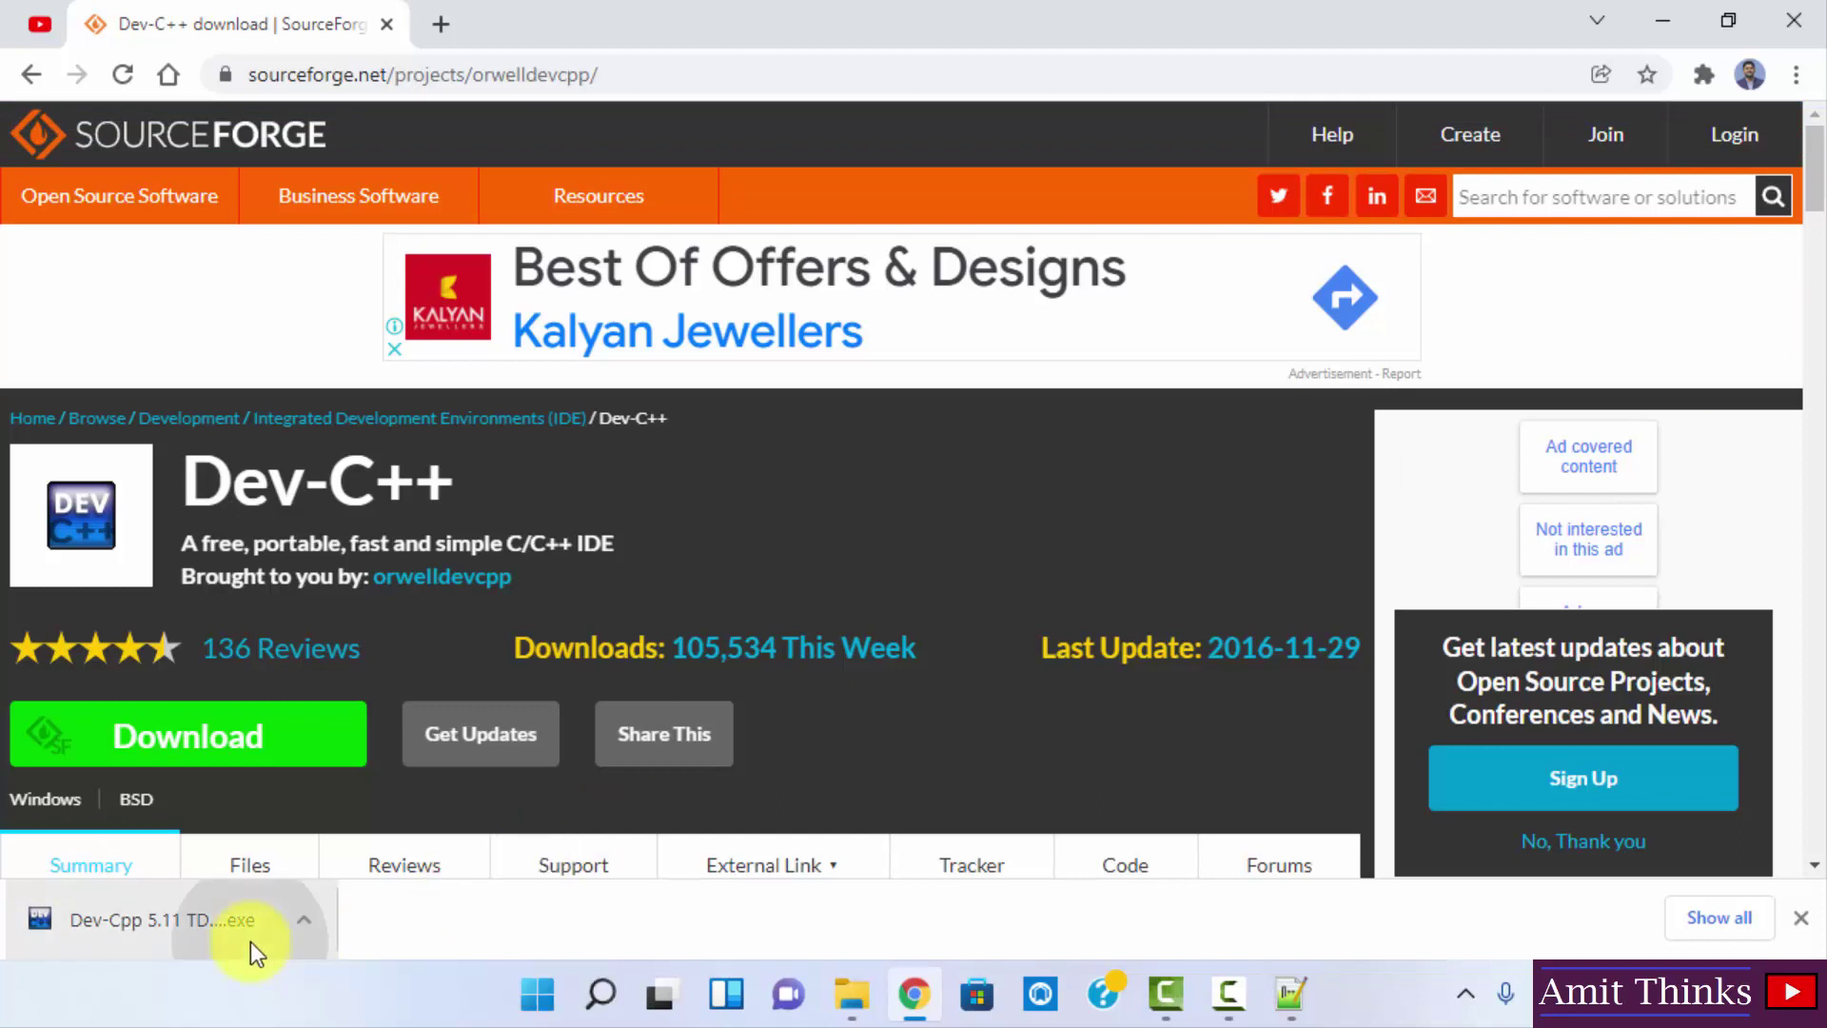
- Minimize Chrome and confirm English as the Dev-C++ installer language
left_click(1701, 18)
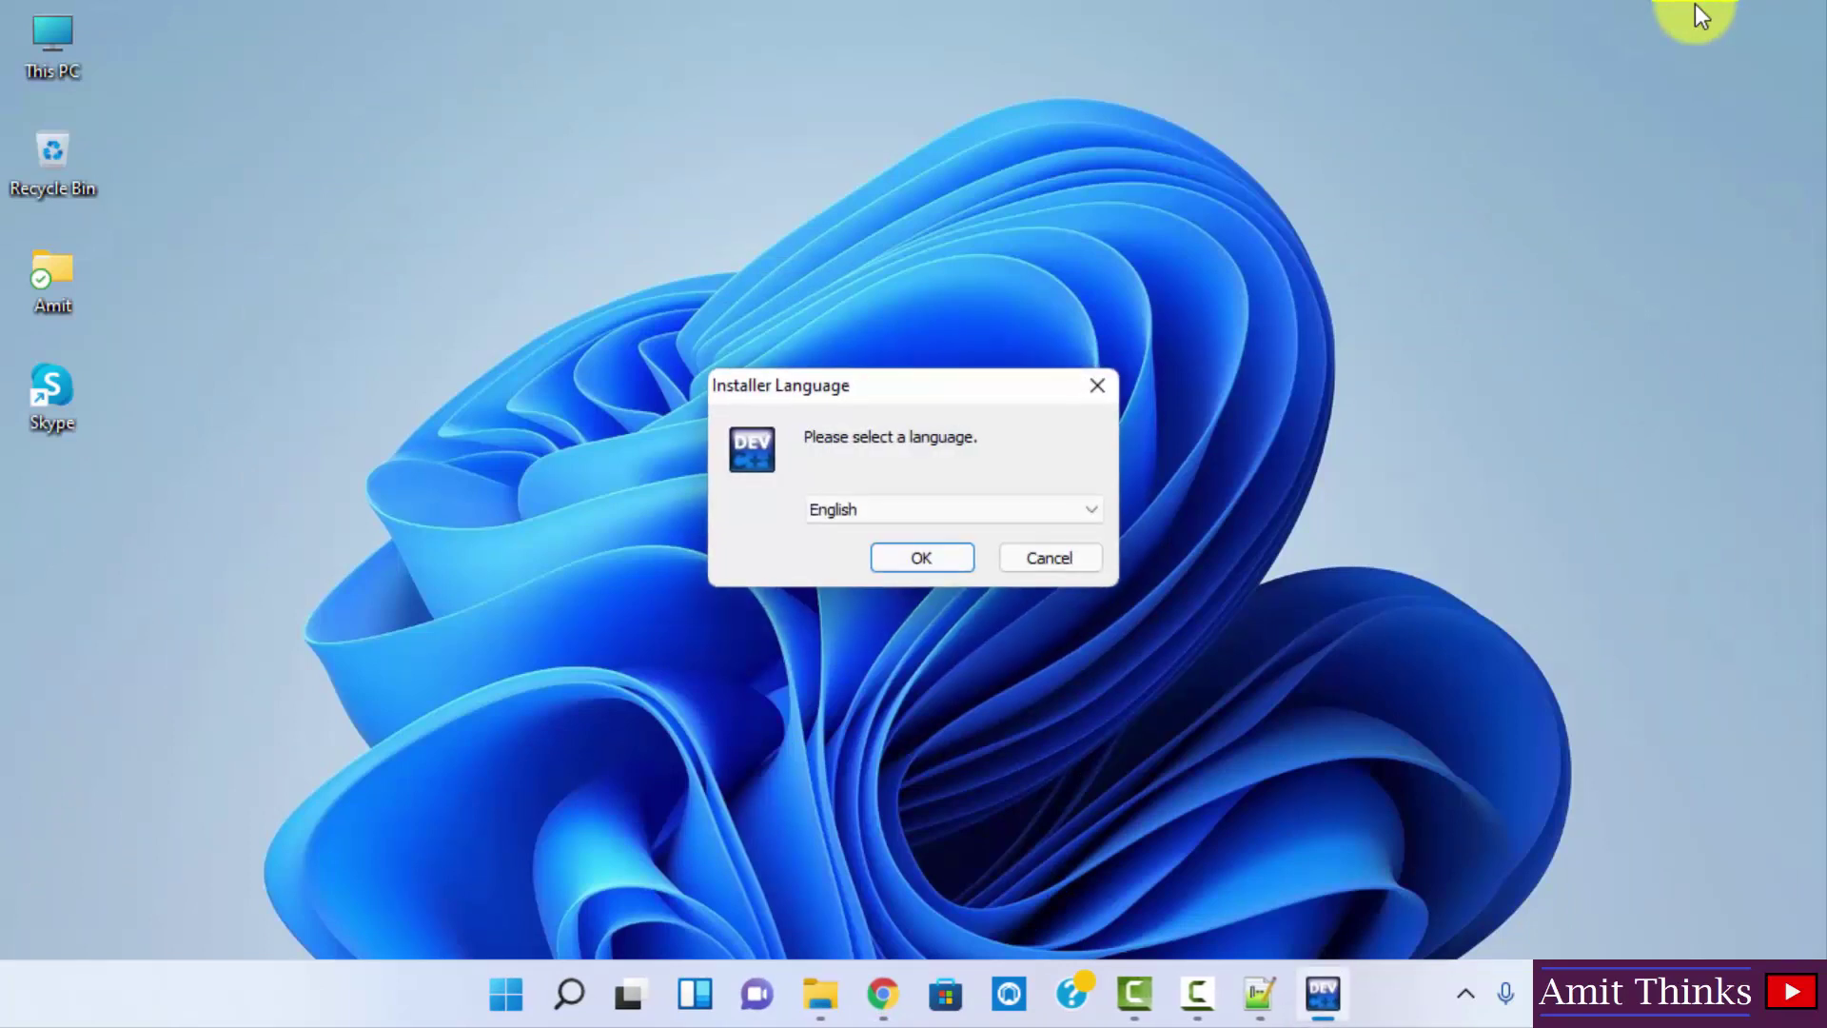
left_click(1092, 519)
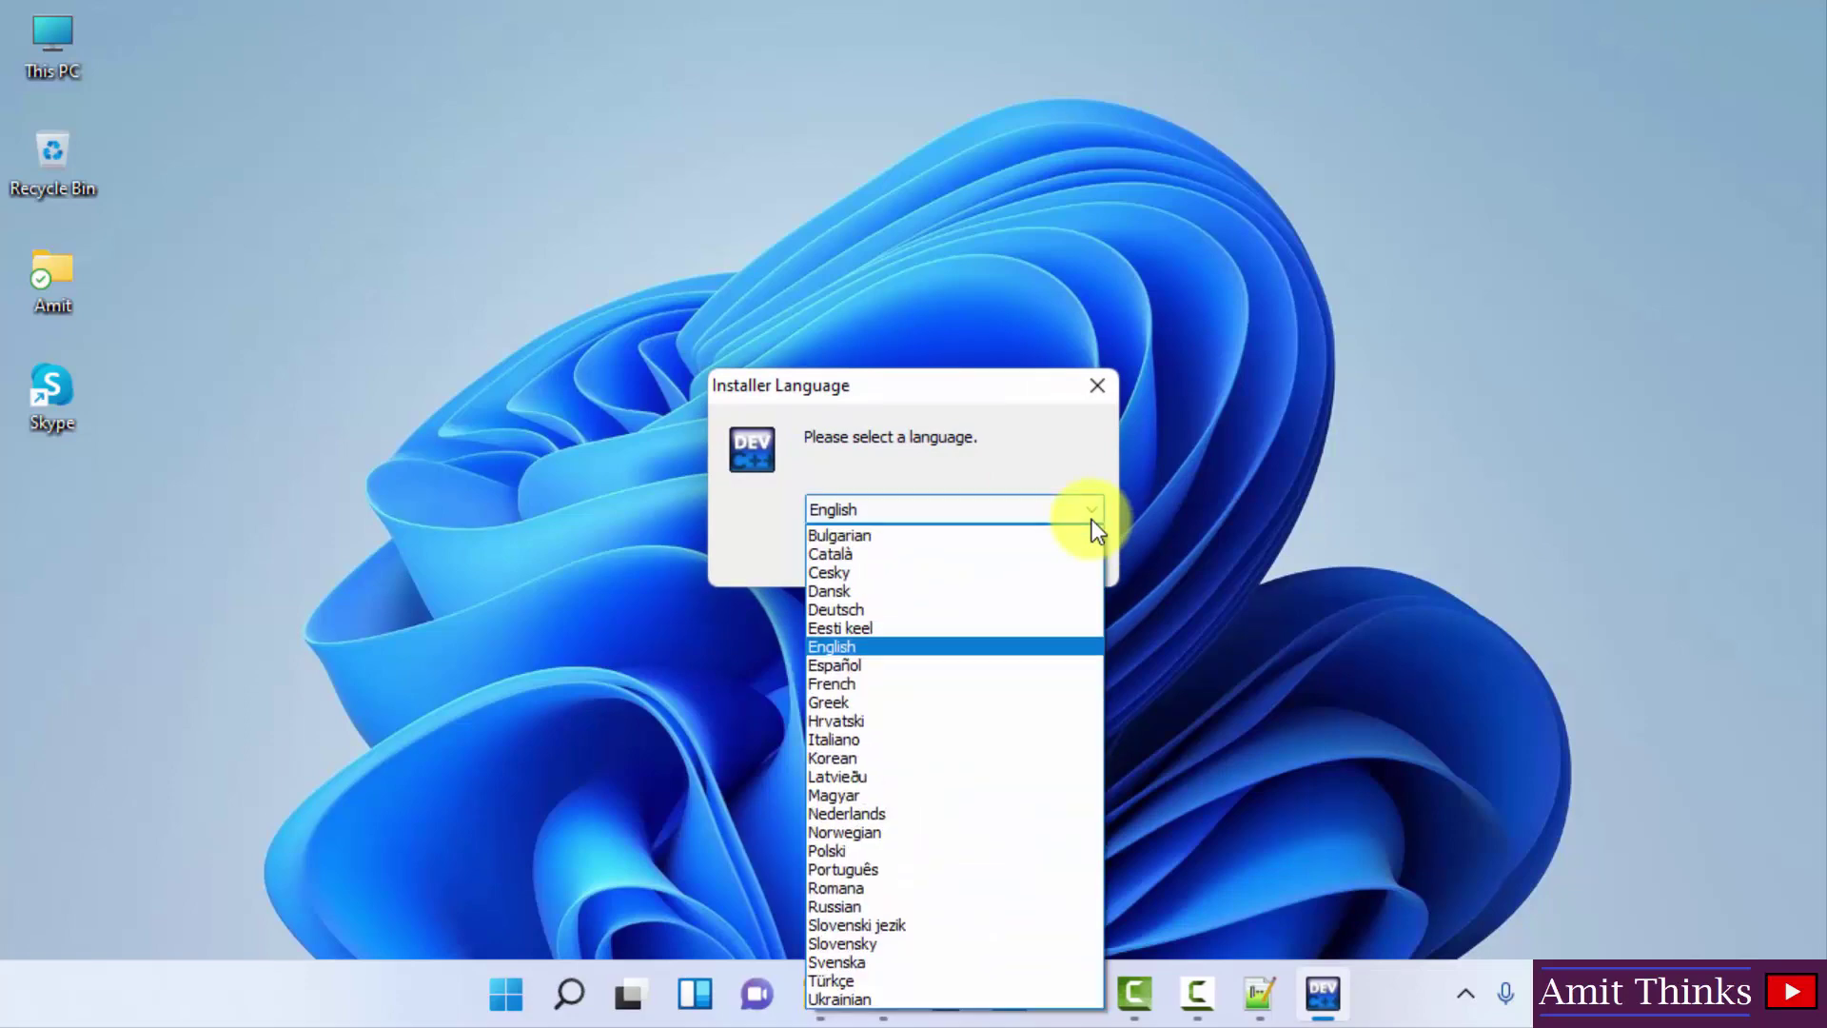
left_click(941, 555)
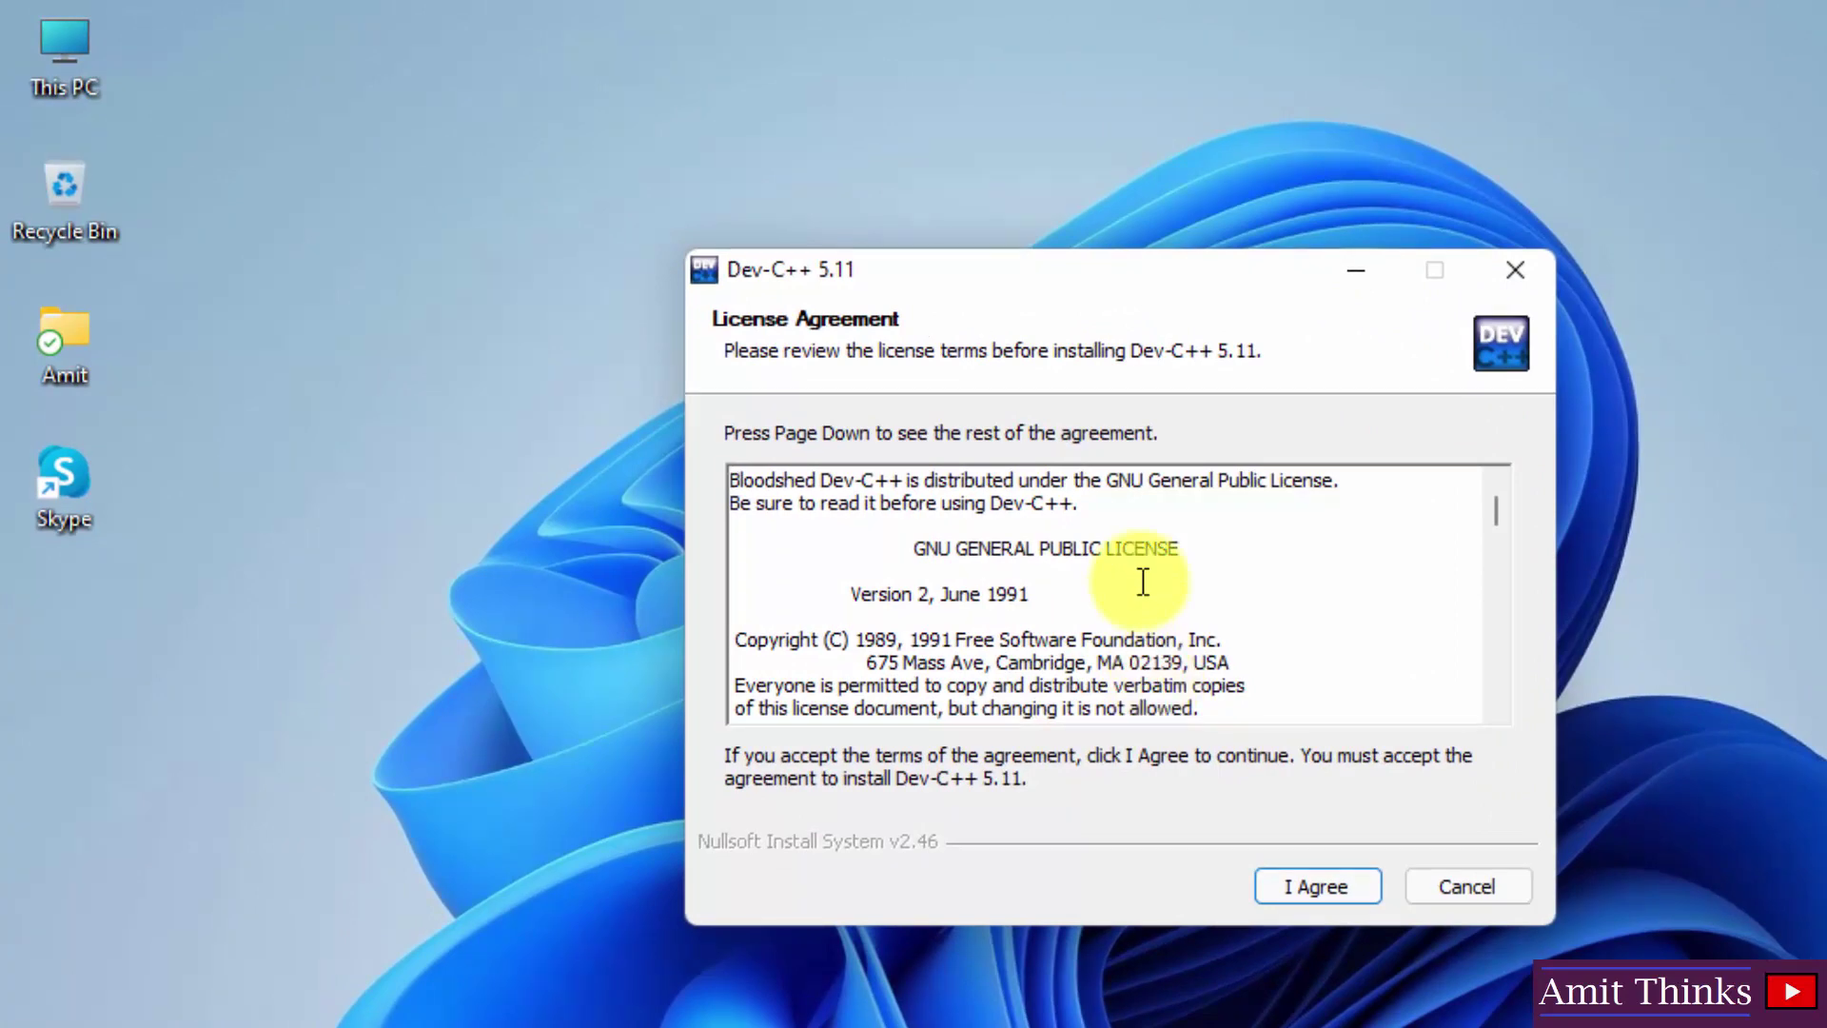
- Accept the GPL license, keep Full components, and install to C:\Program Files (x86)\Dev-Cpp
left_click(1316, 888)
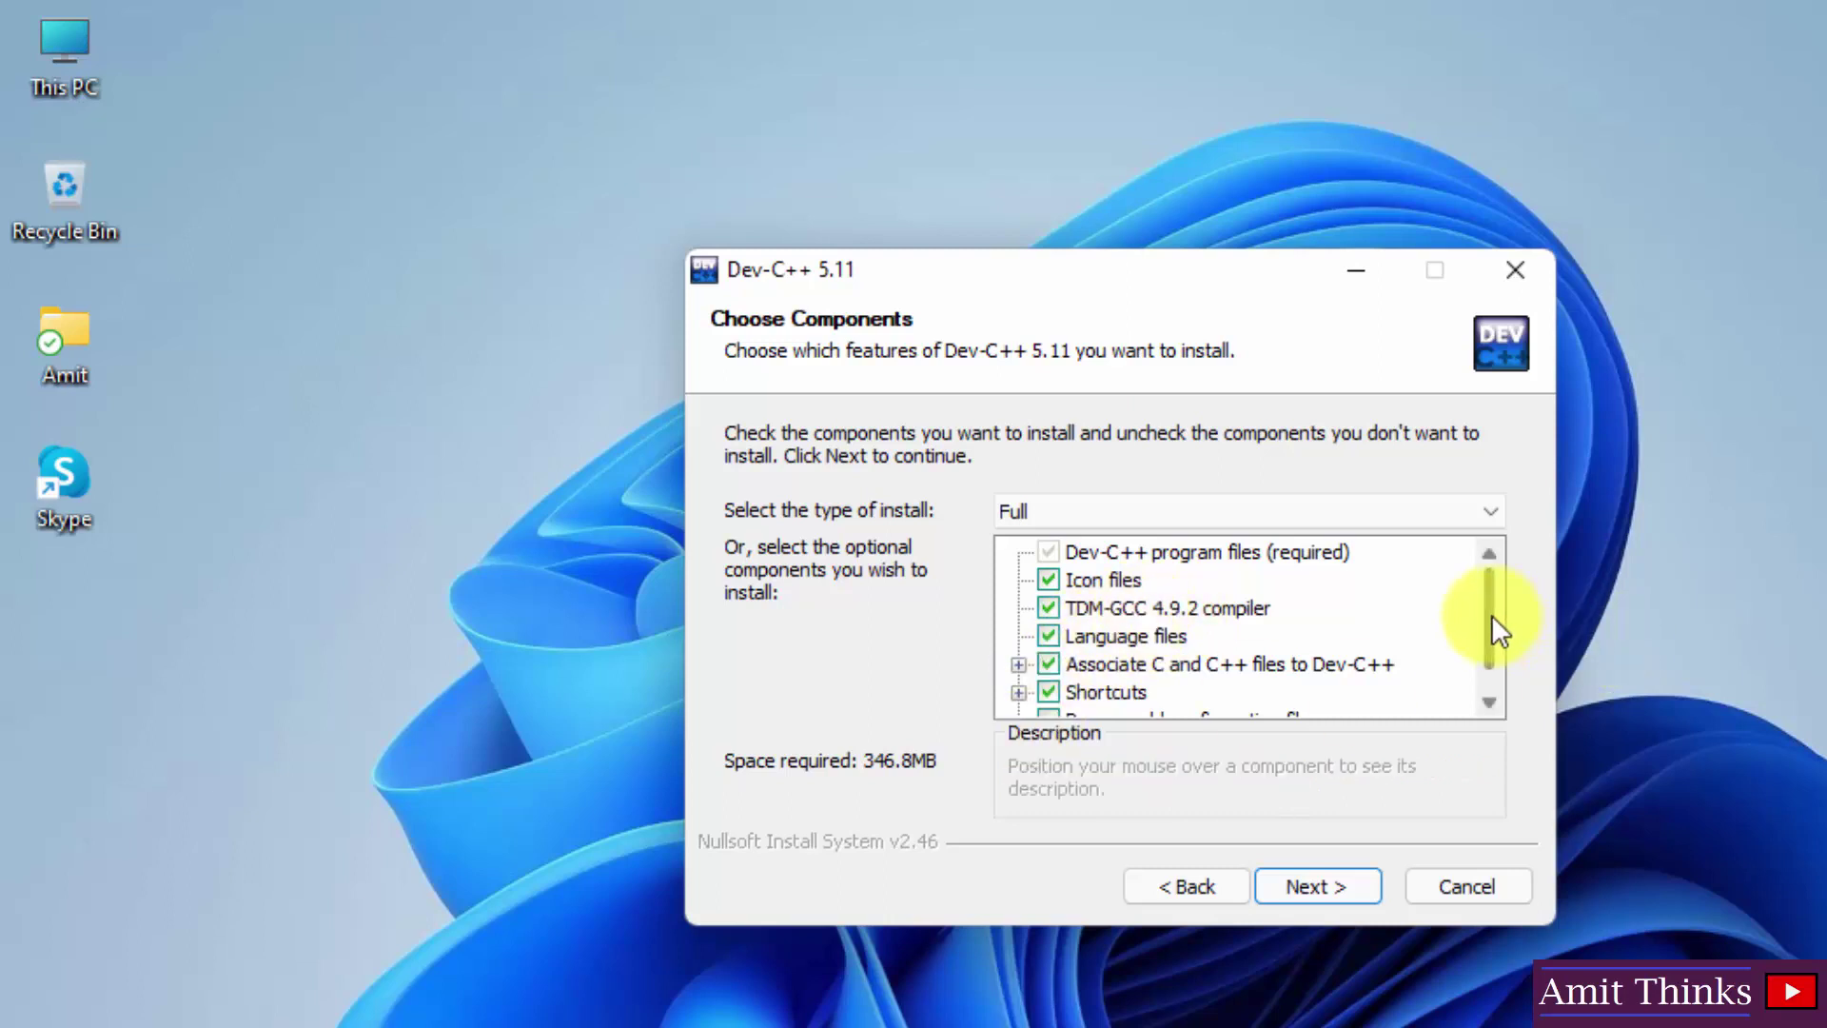
mouse_move(1492, 616)
left_mouse_down()
mouse_move(1490, 639)
mouse_move(1490, 607)
left_mouse_up()
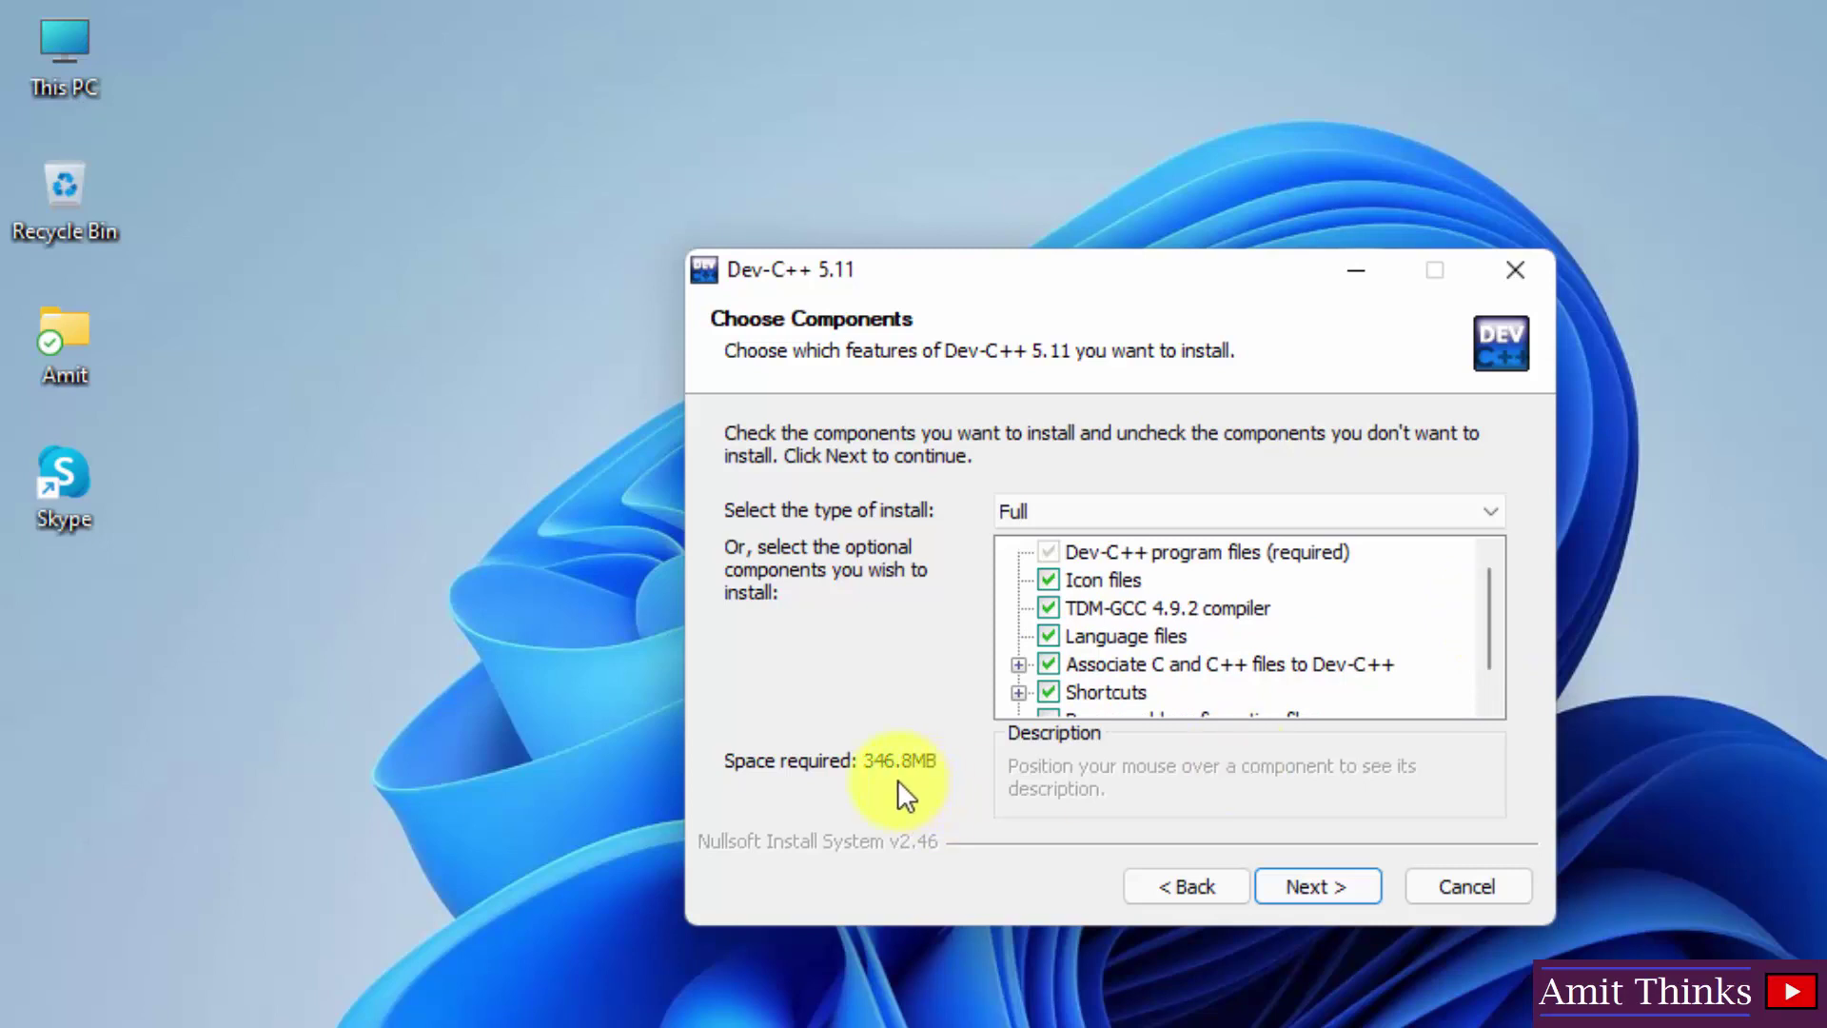
left_click(1321, 889)
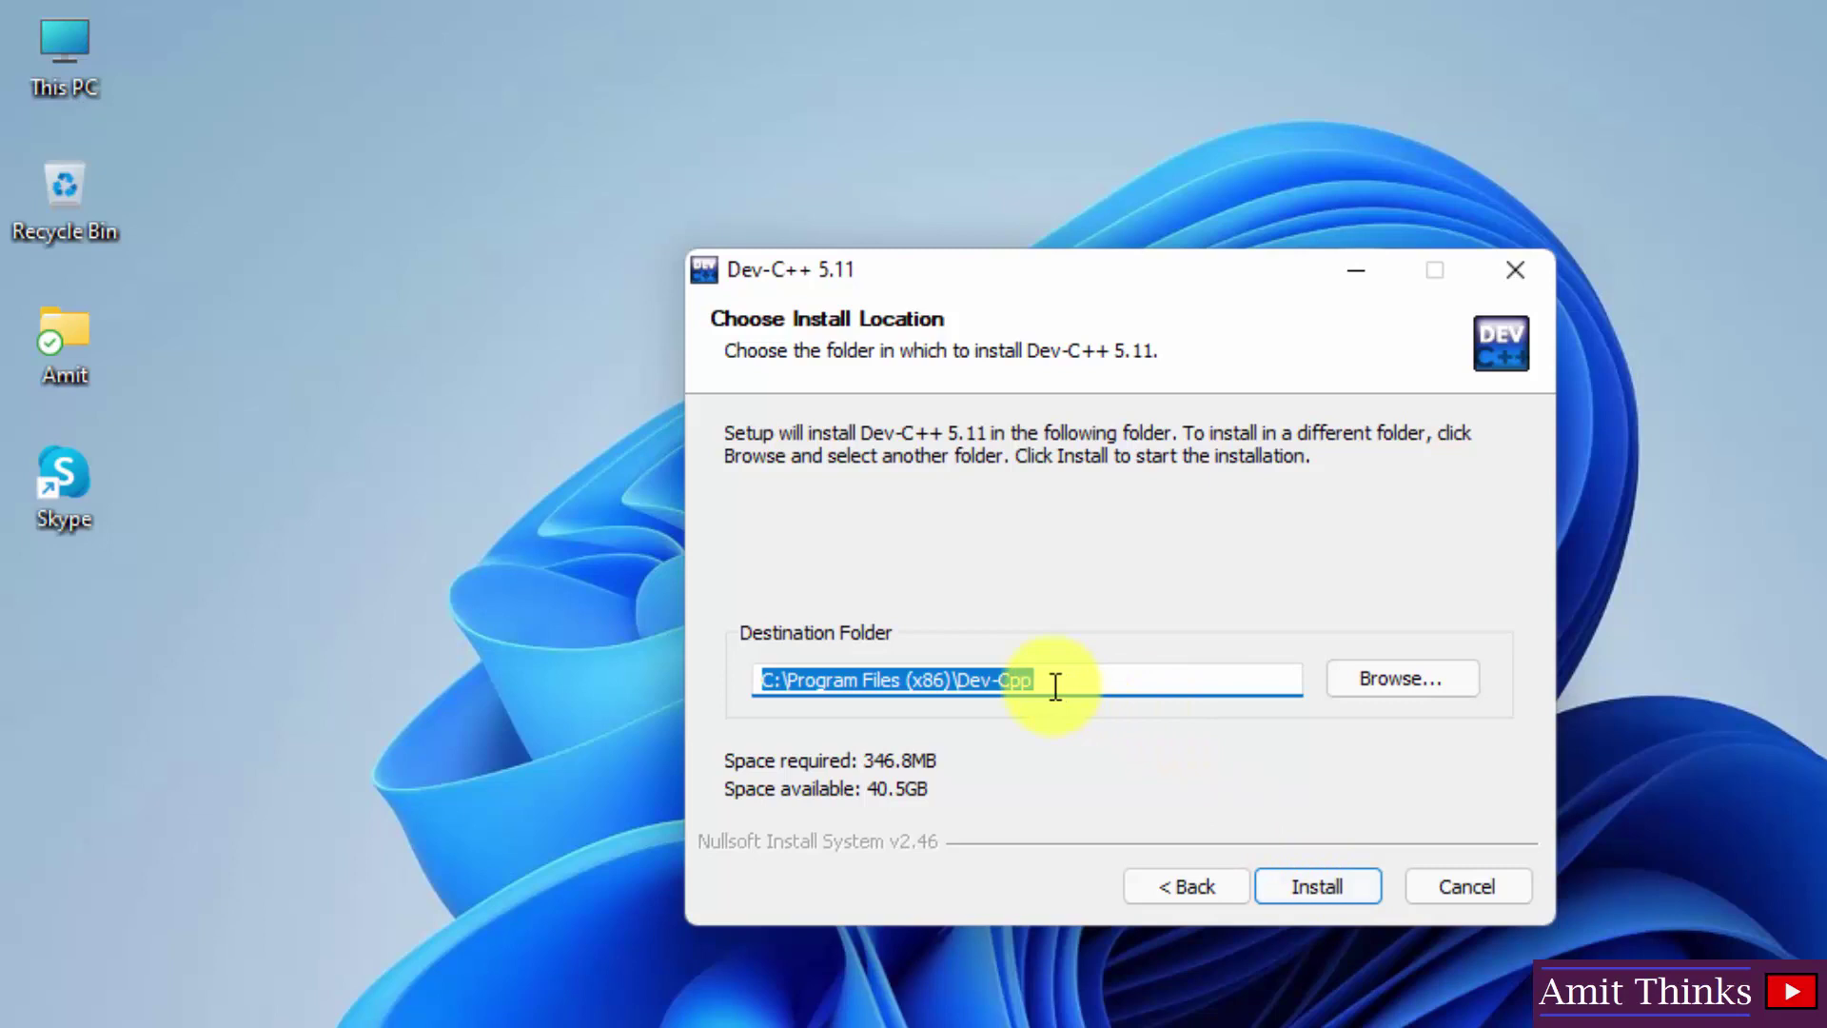
left_click(919, 681)
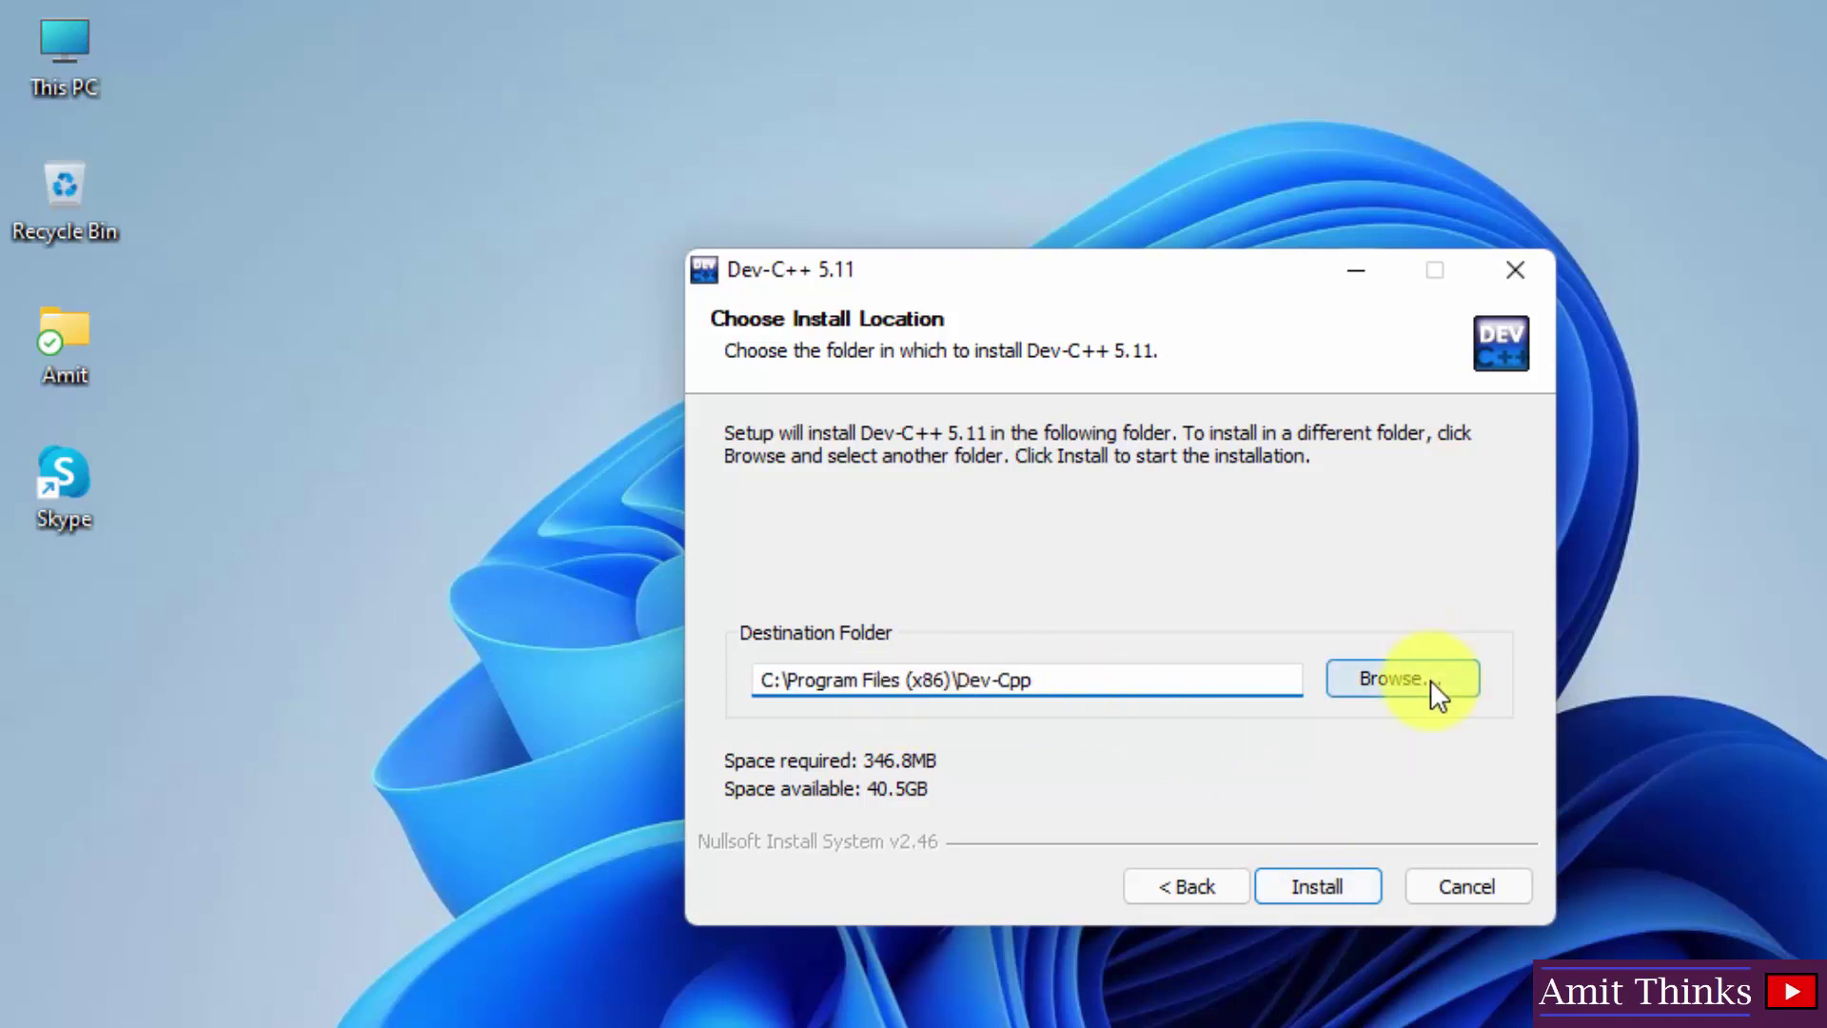
left_click(1360, 897)
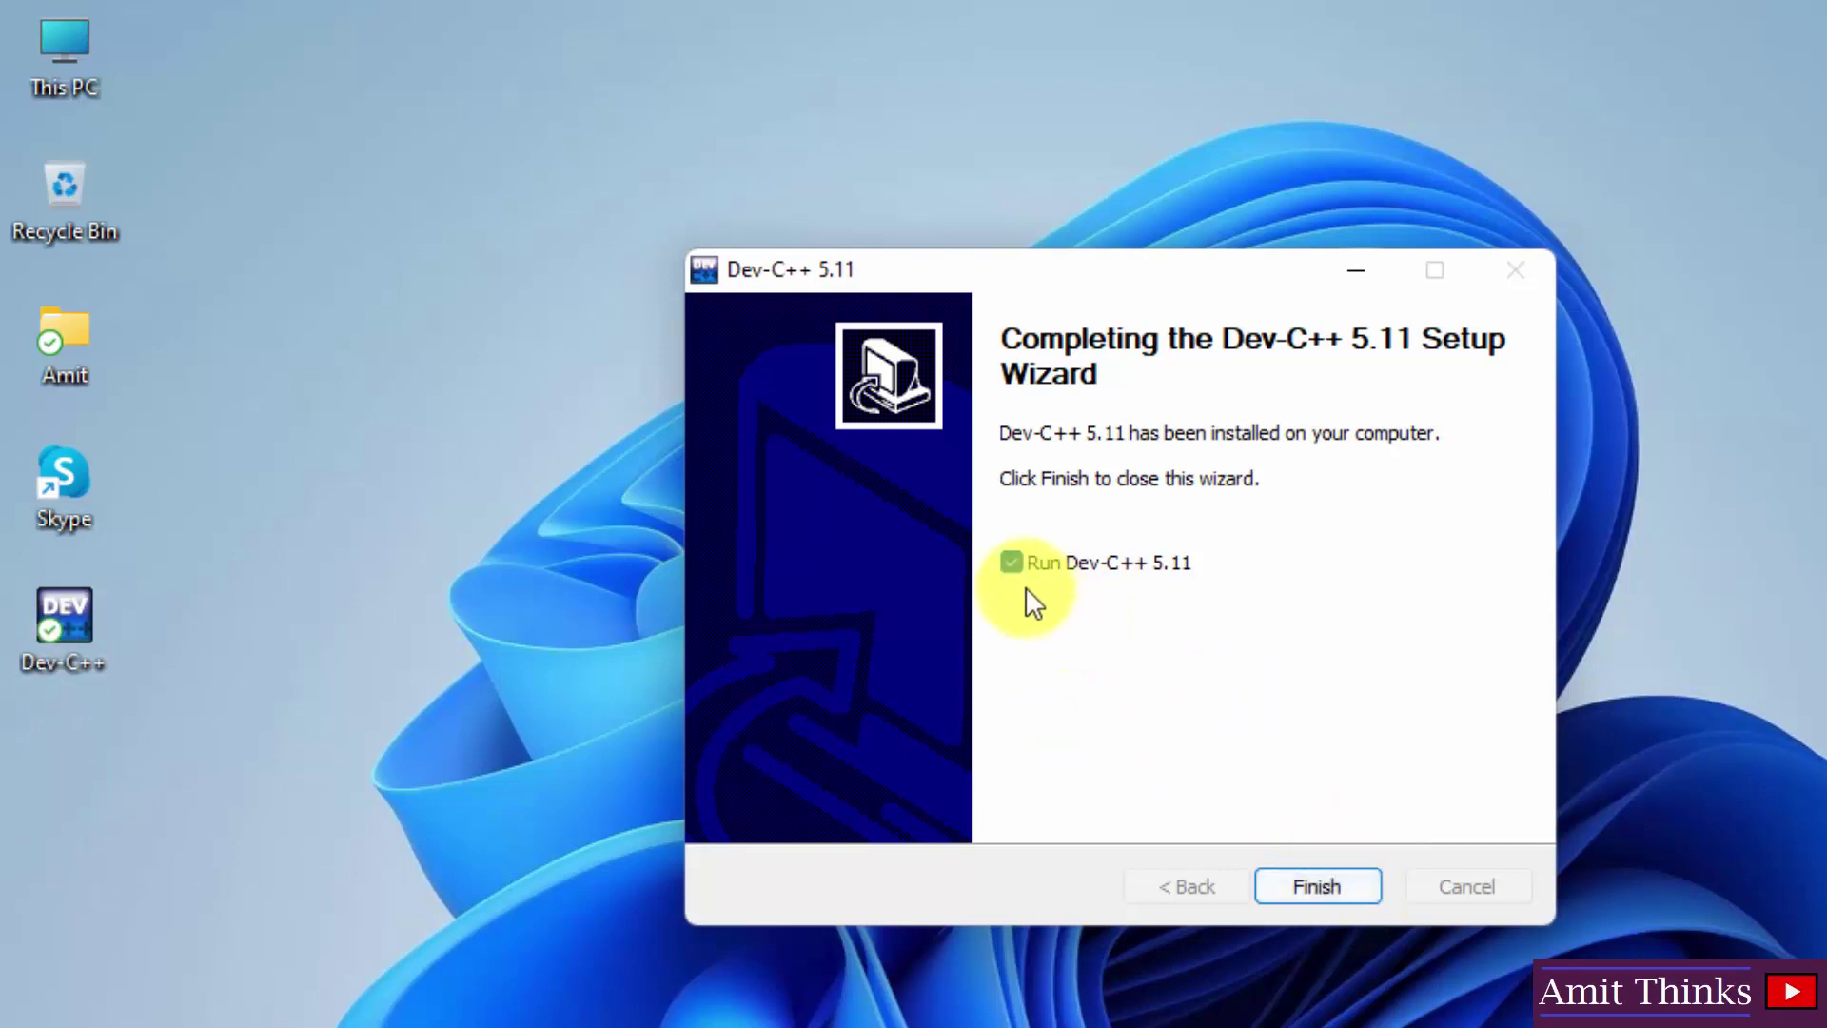
- Finish the installer, then find Dev-C++ through Windows search and launch it
left_click(1320, 887)
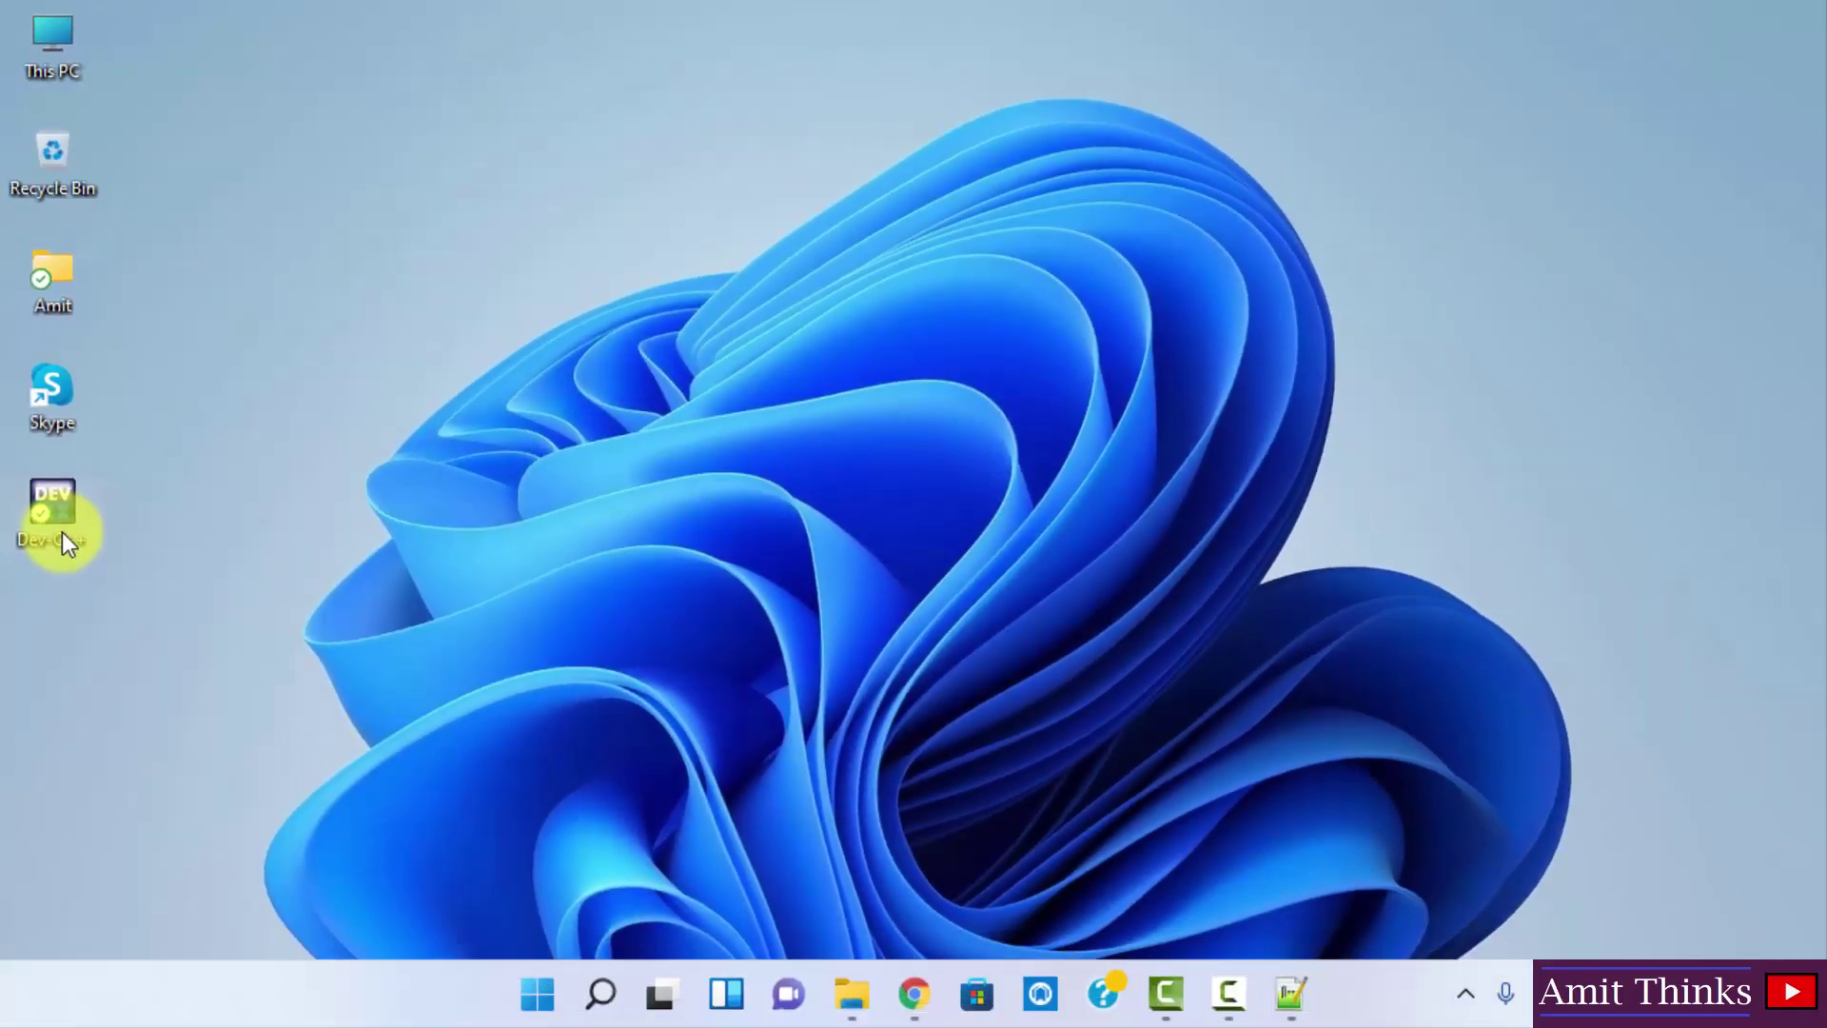
left_click(602, 986)
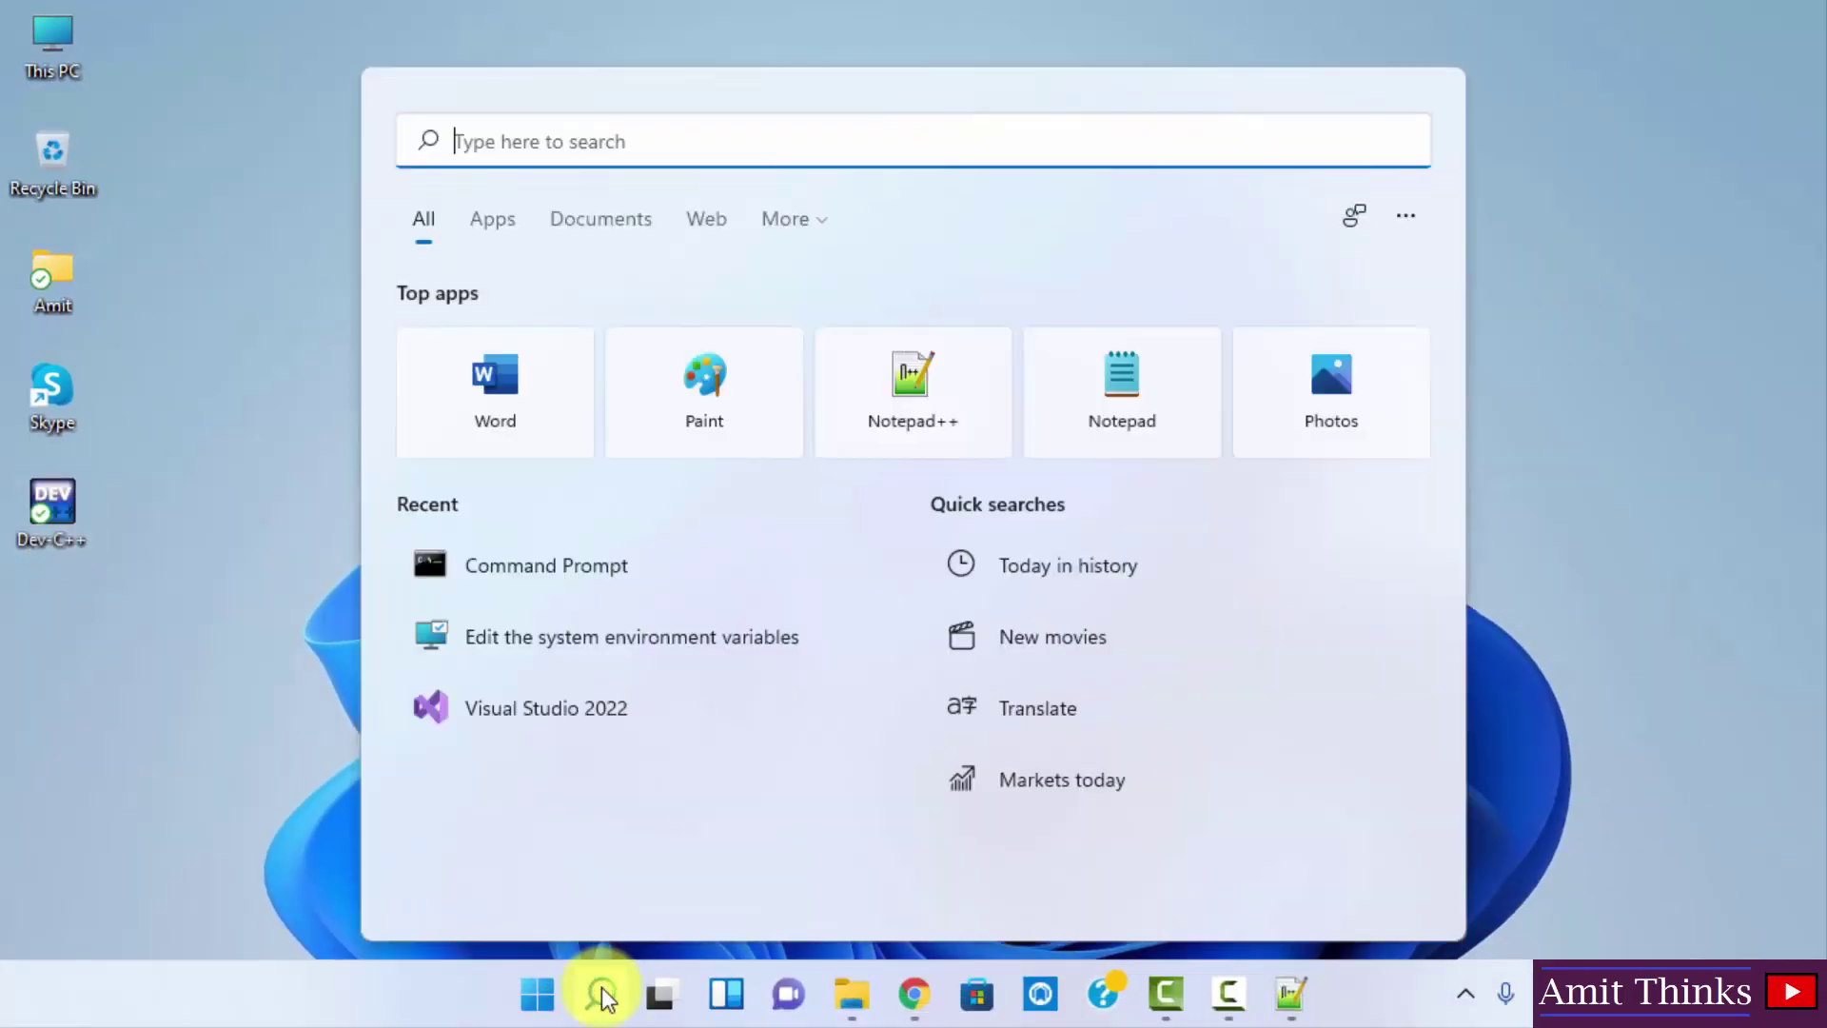
type("dev")
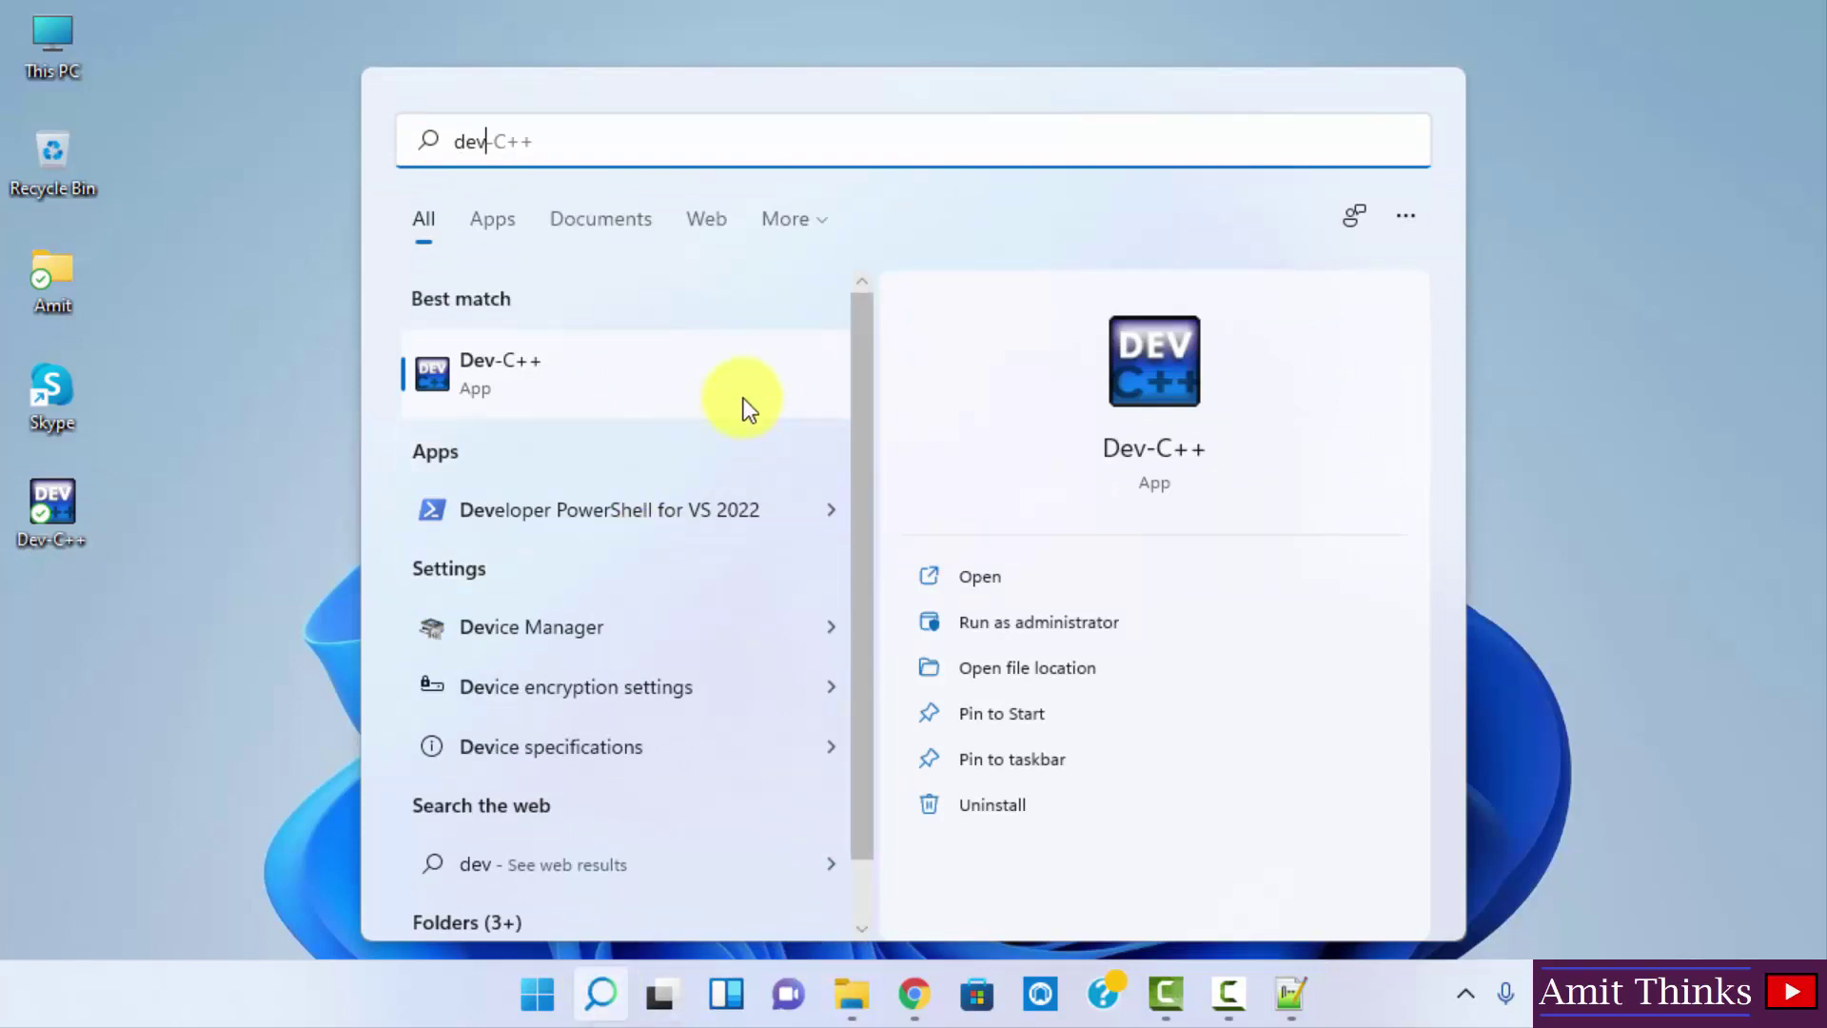
left_click(1063, 578)
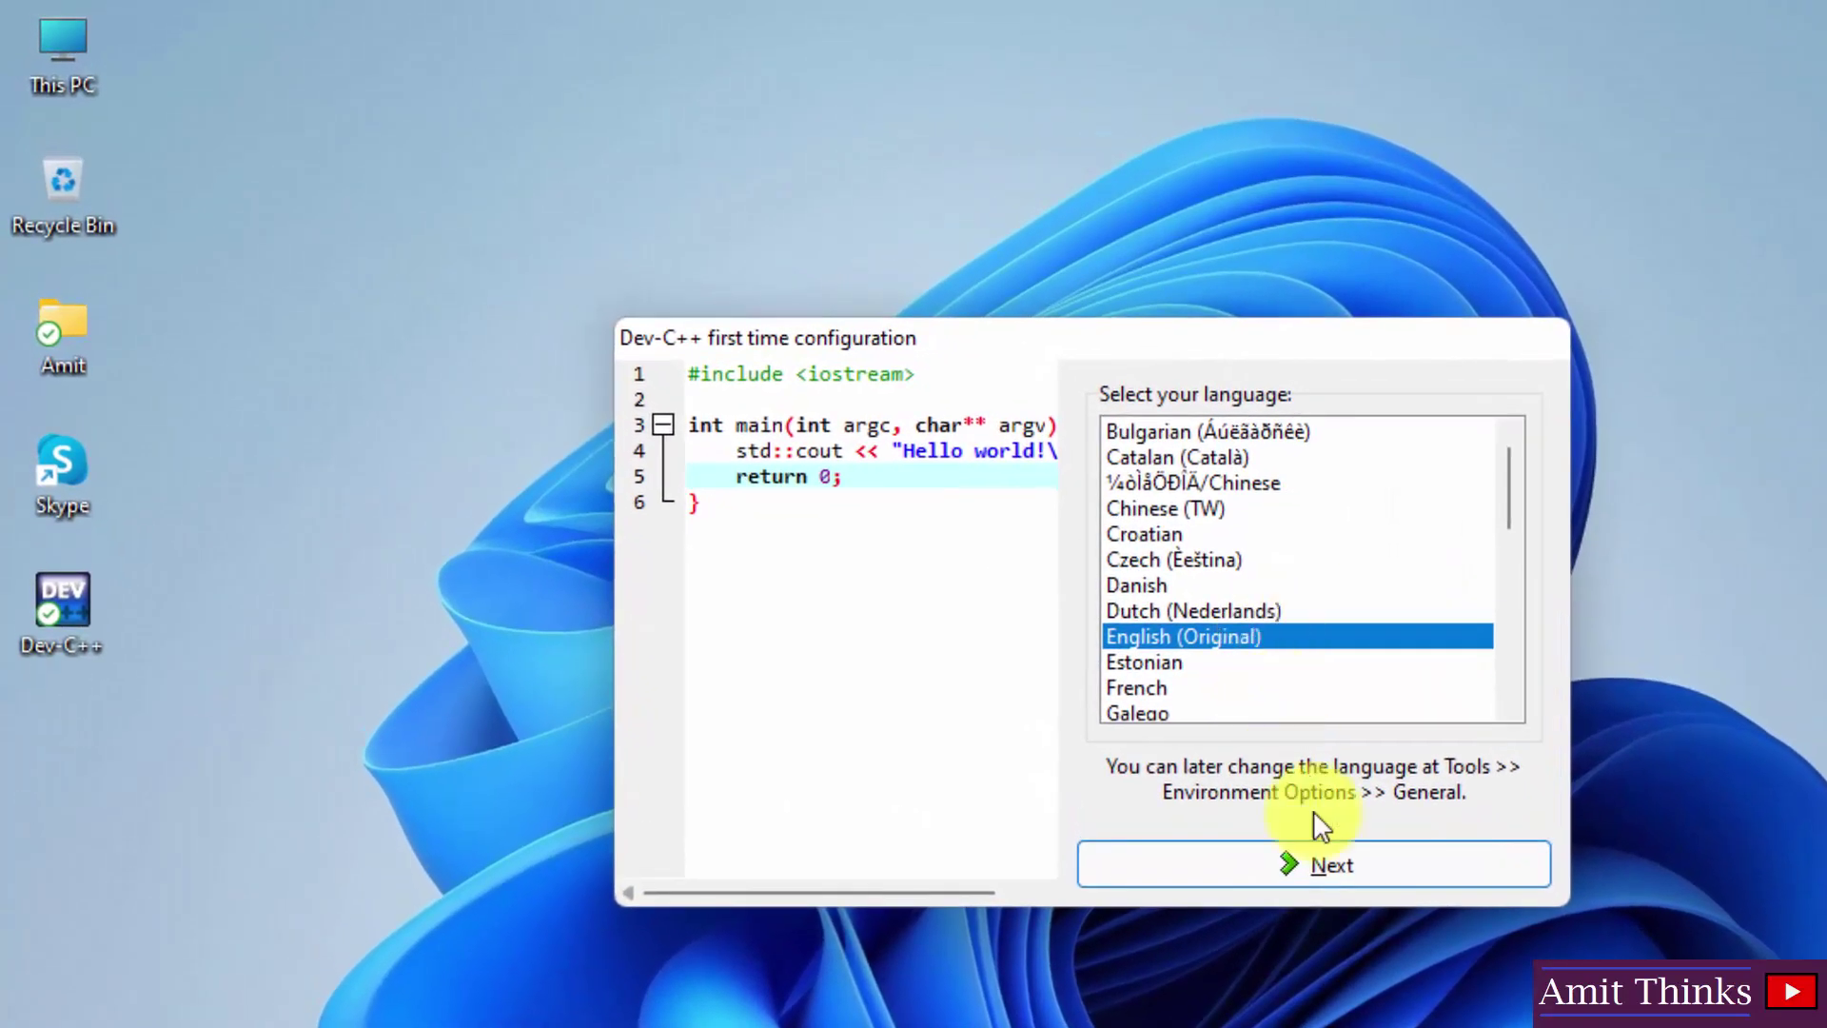
- Keep English (Original), Consolas font and the Classic Plus colour theme in first-time setup
left_click(1321, 864)
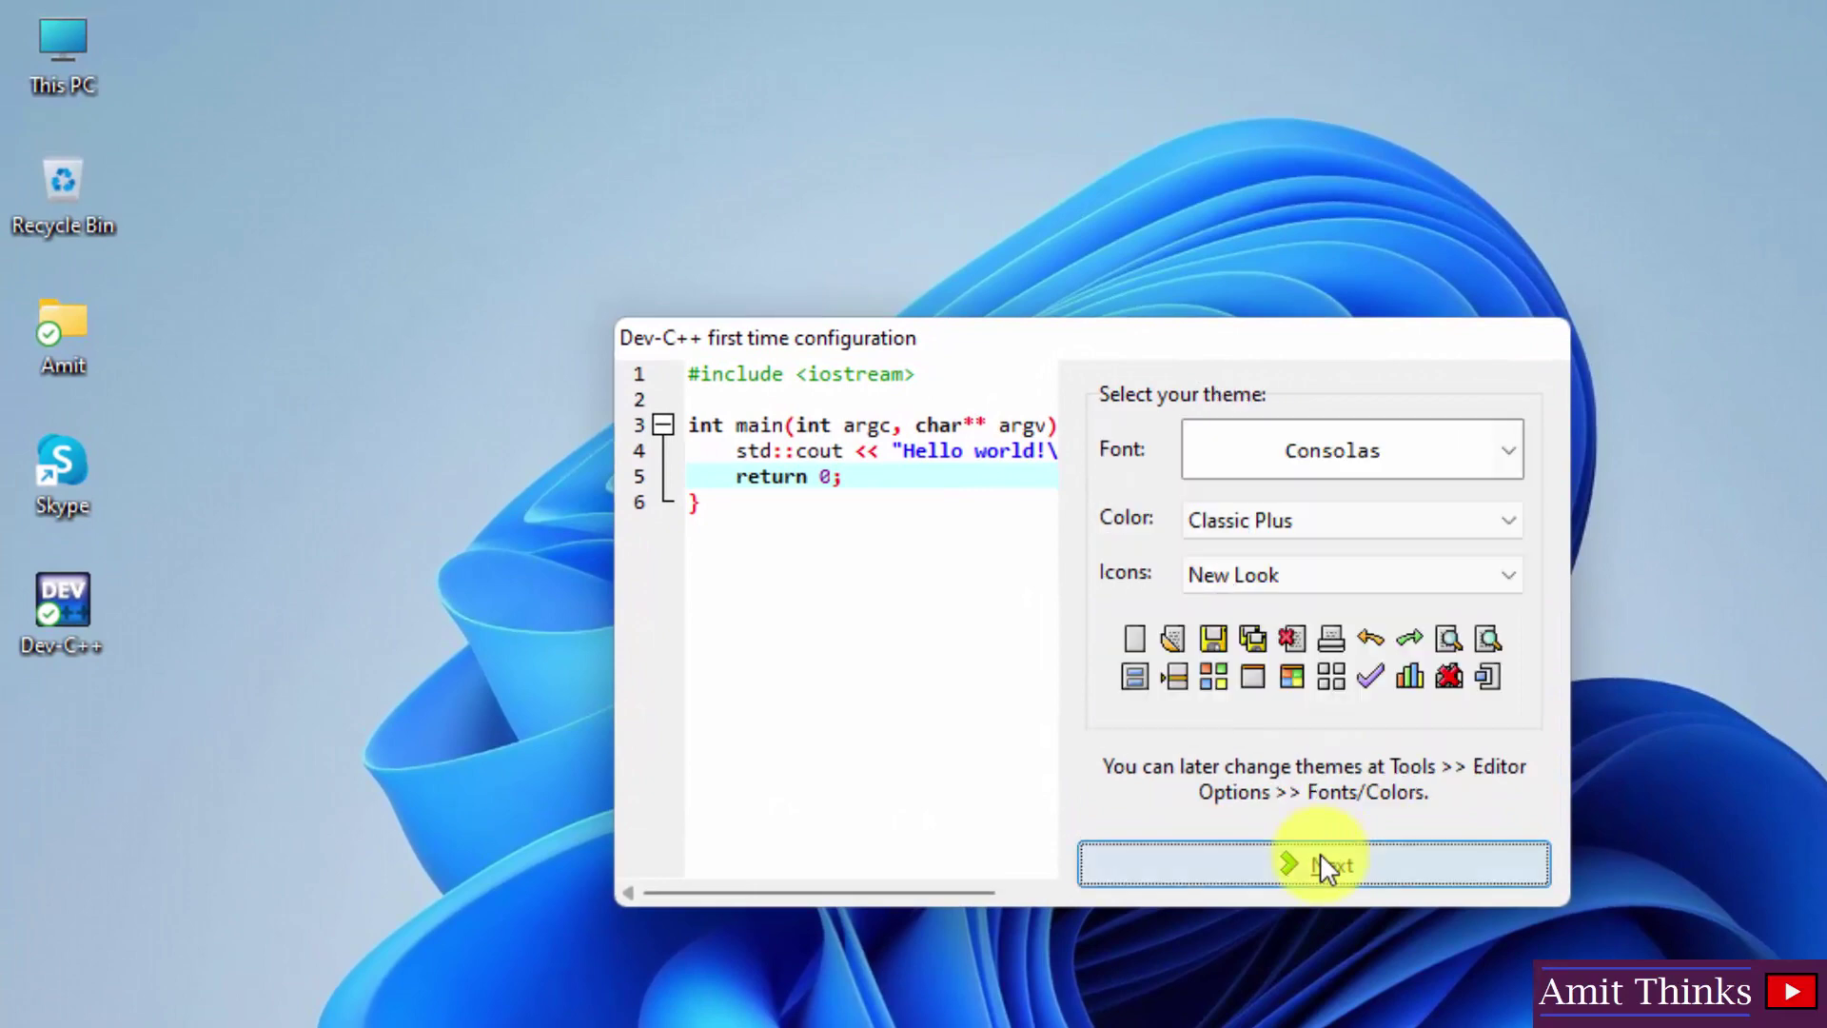
left_click(1417, 522)
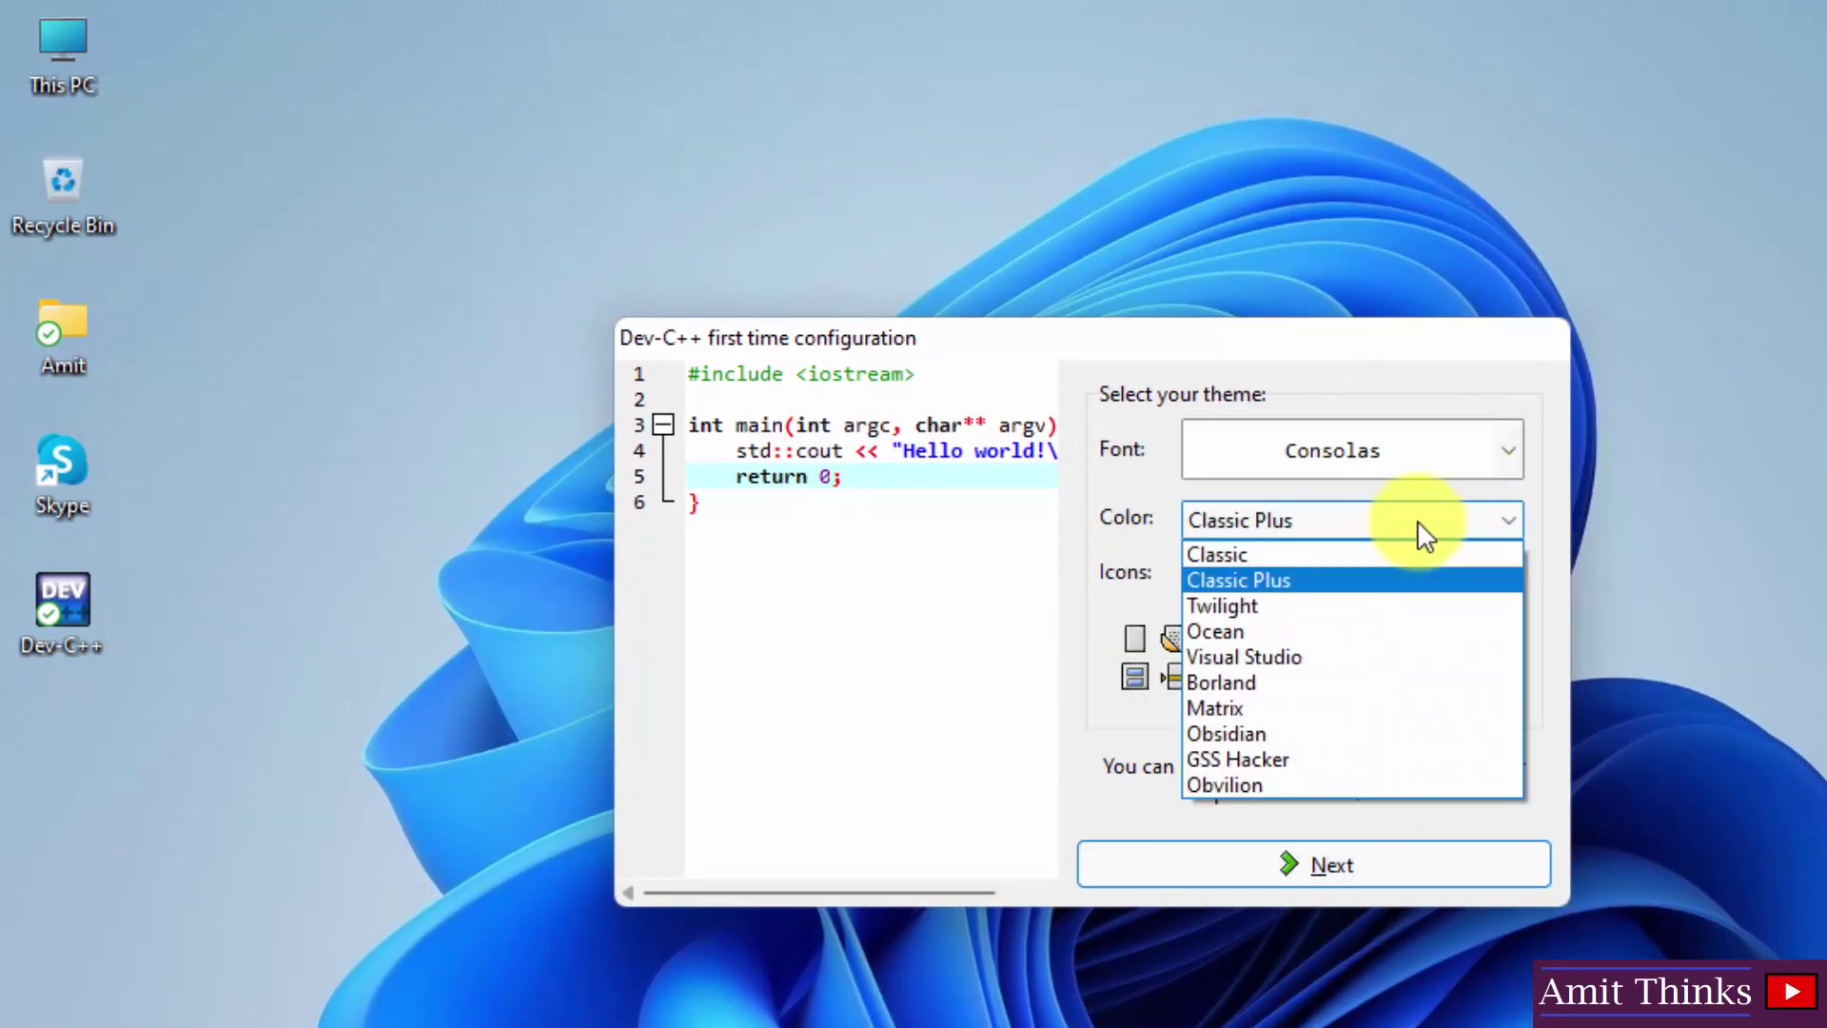
left_click(1422, 532)
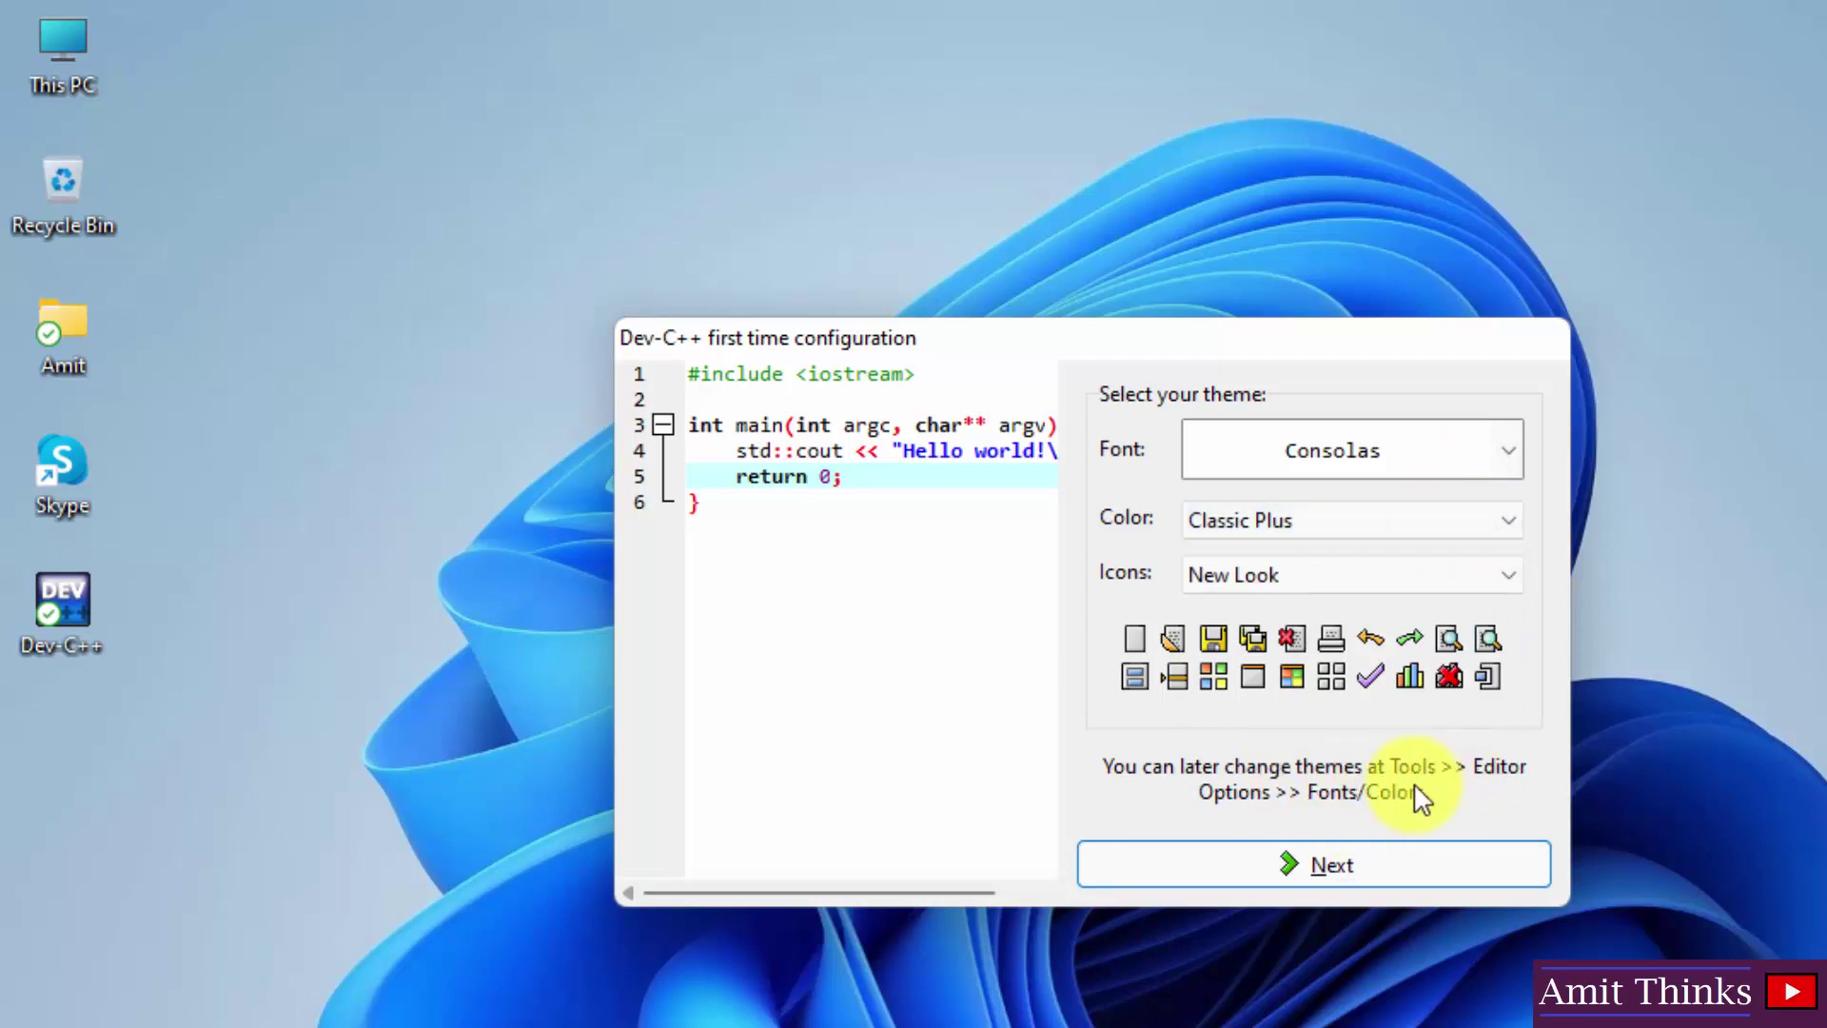
left_click(1323, 864)
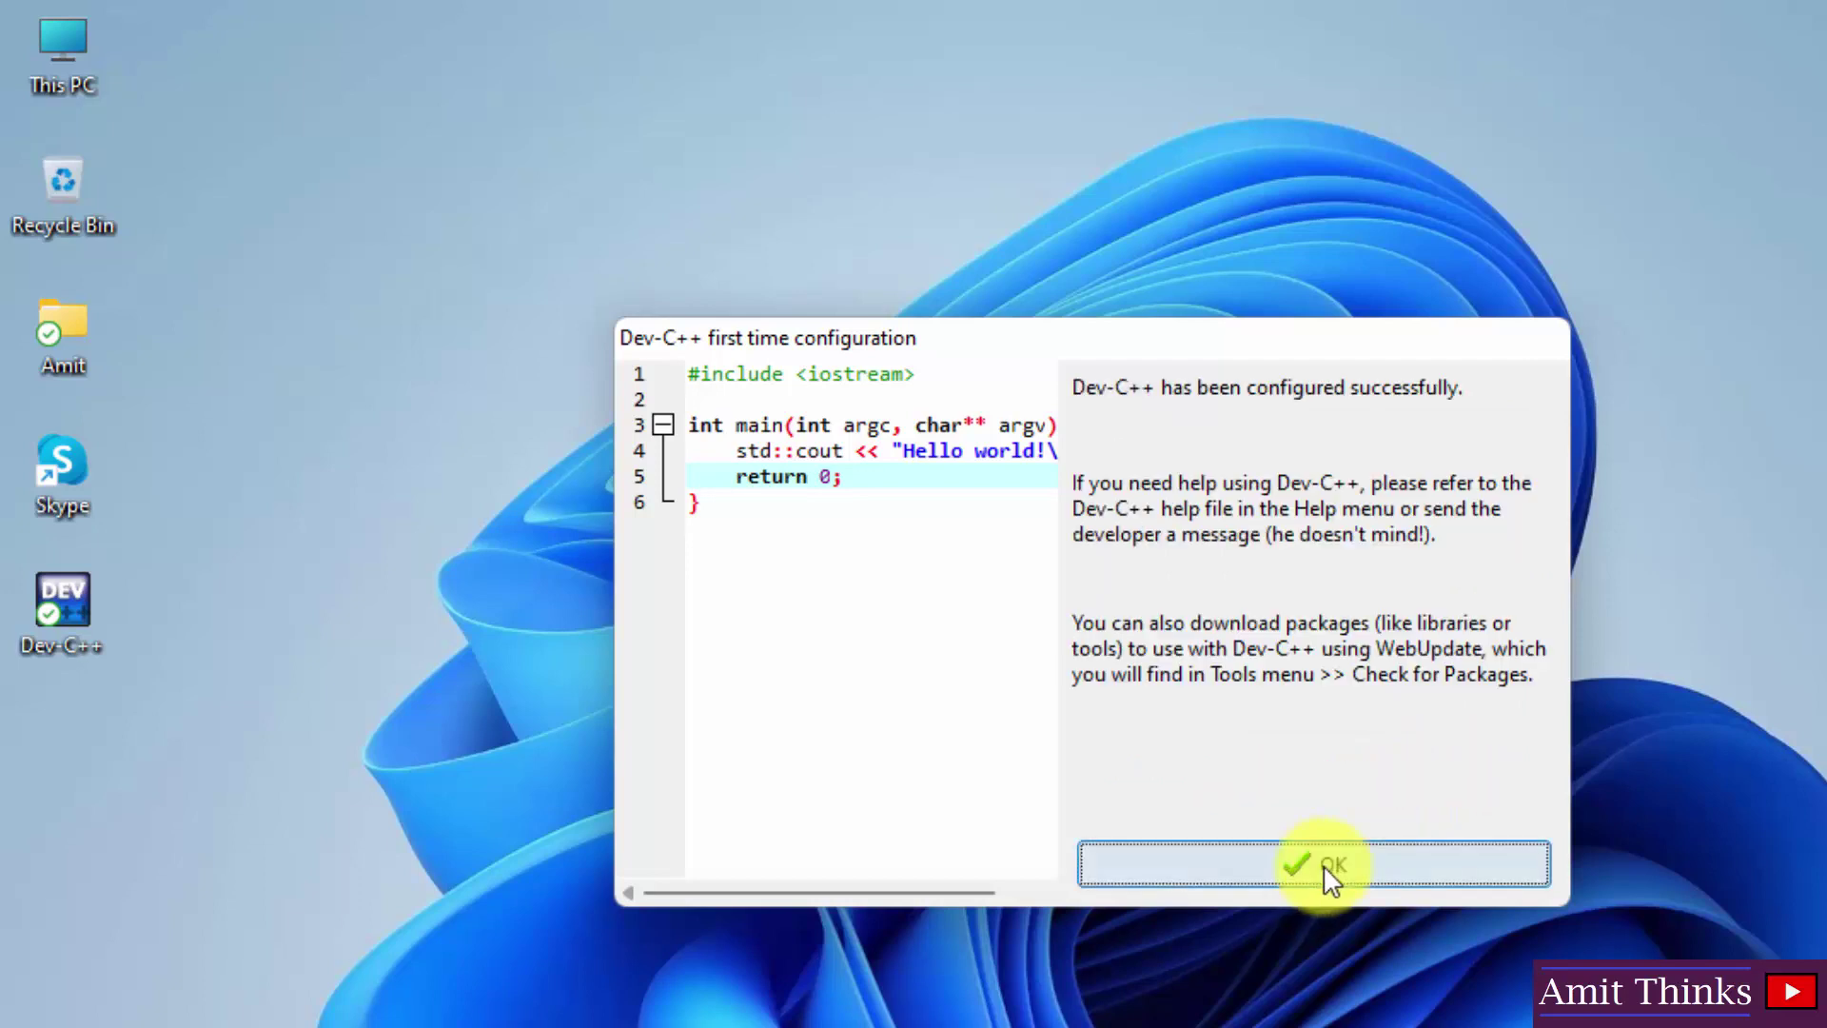
- Close the first-time setup and create a new empty source file
left_click(1324, 864)
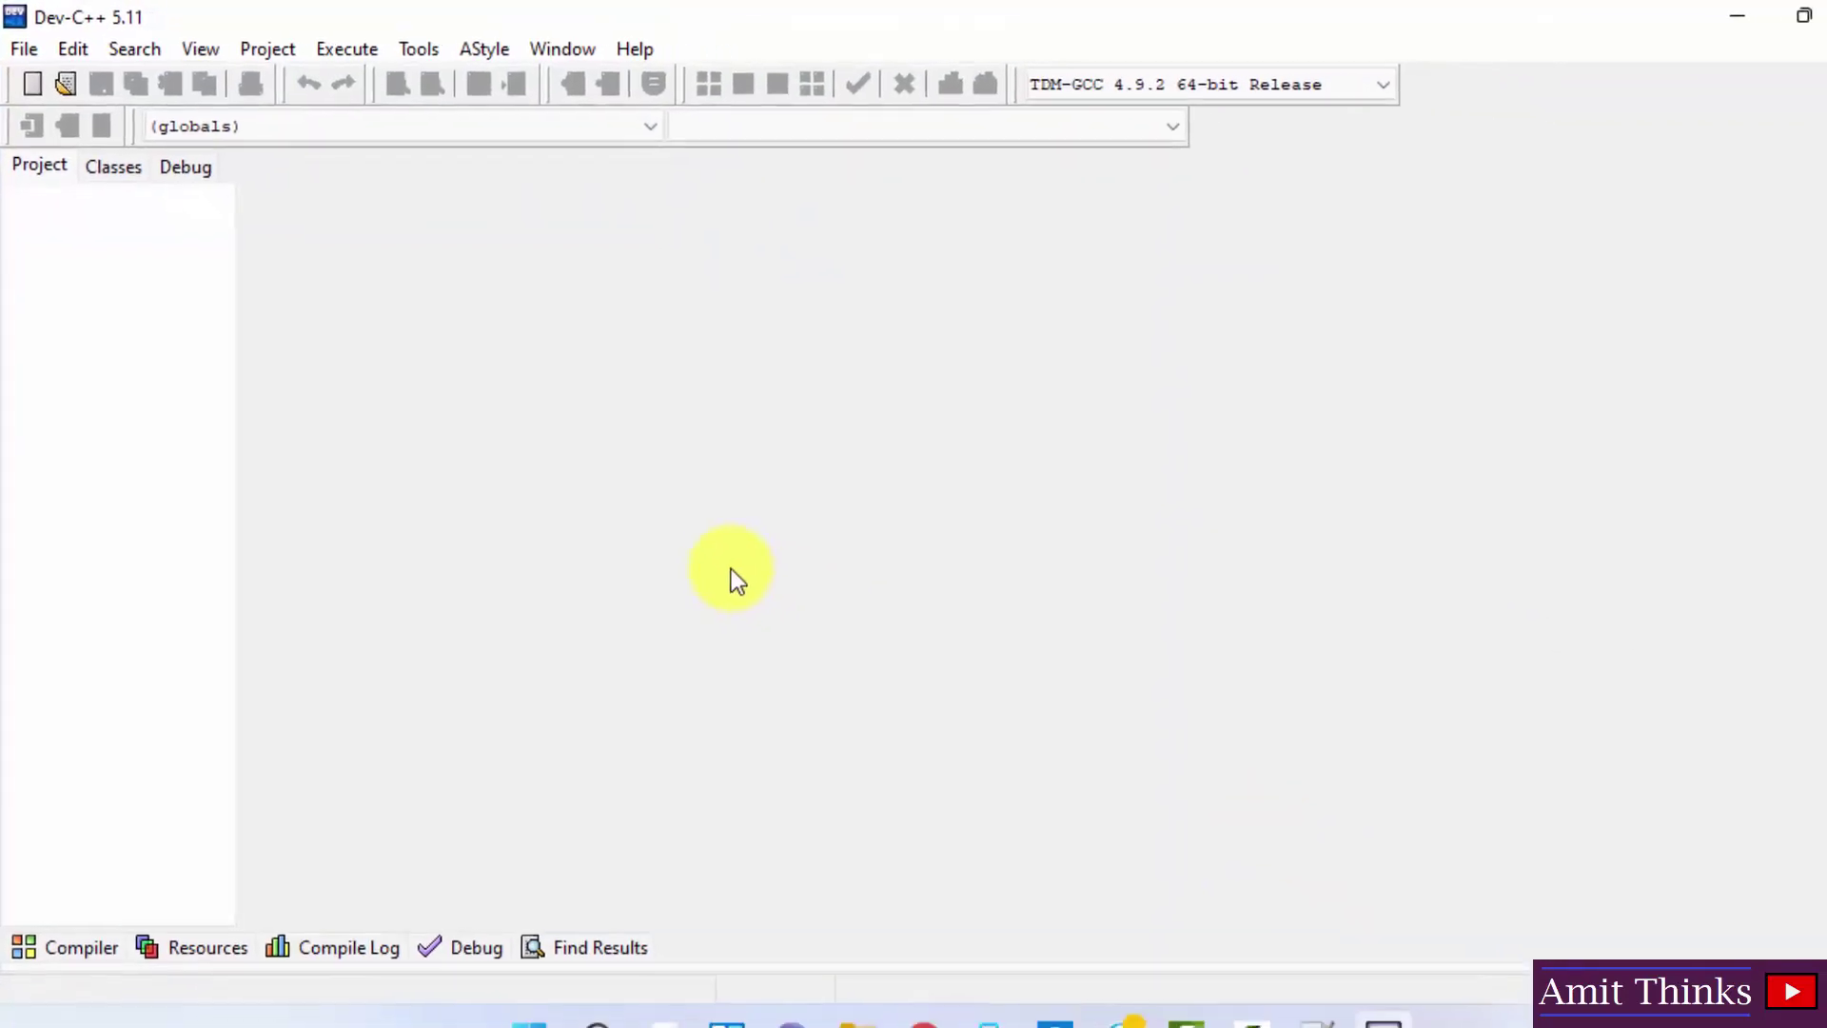
left_click(21, 52)
mouse_move(143, 97)
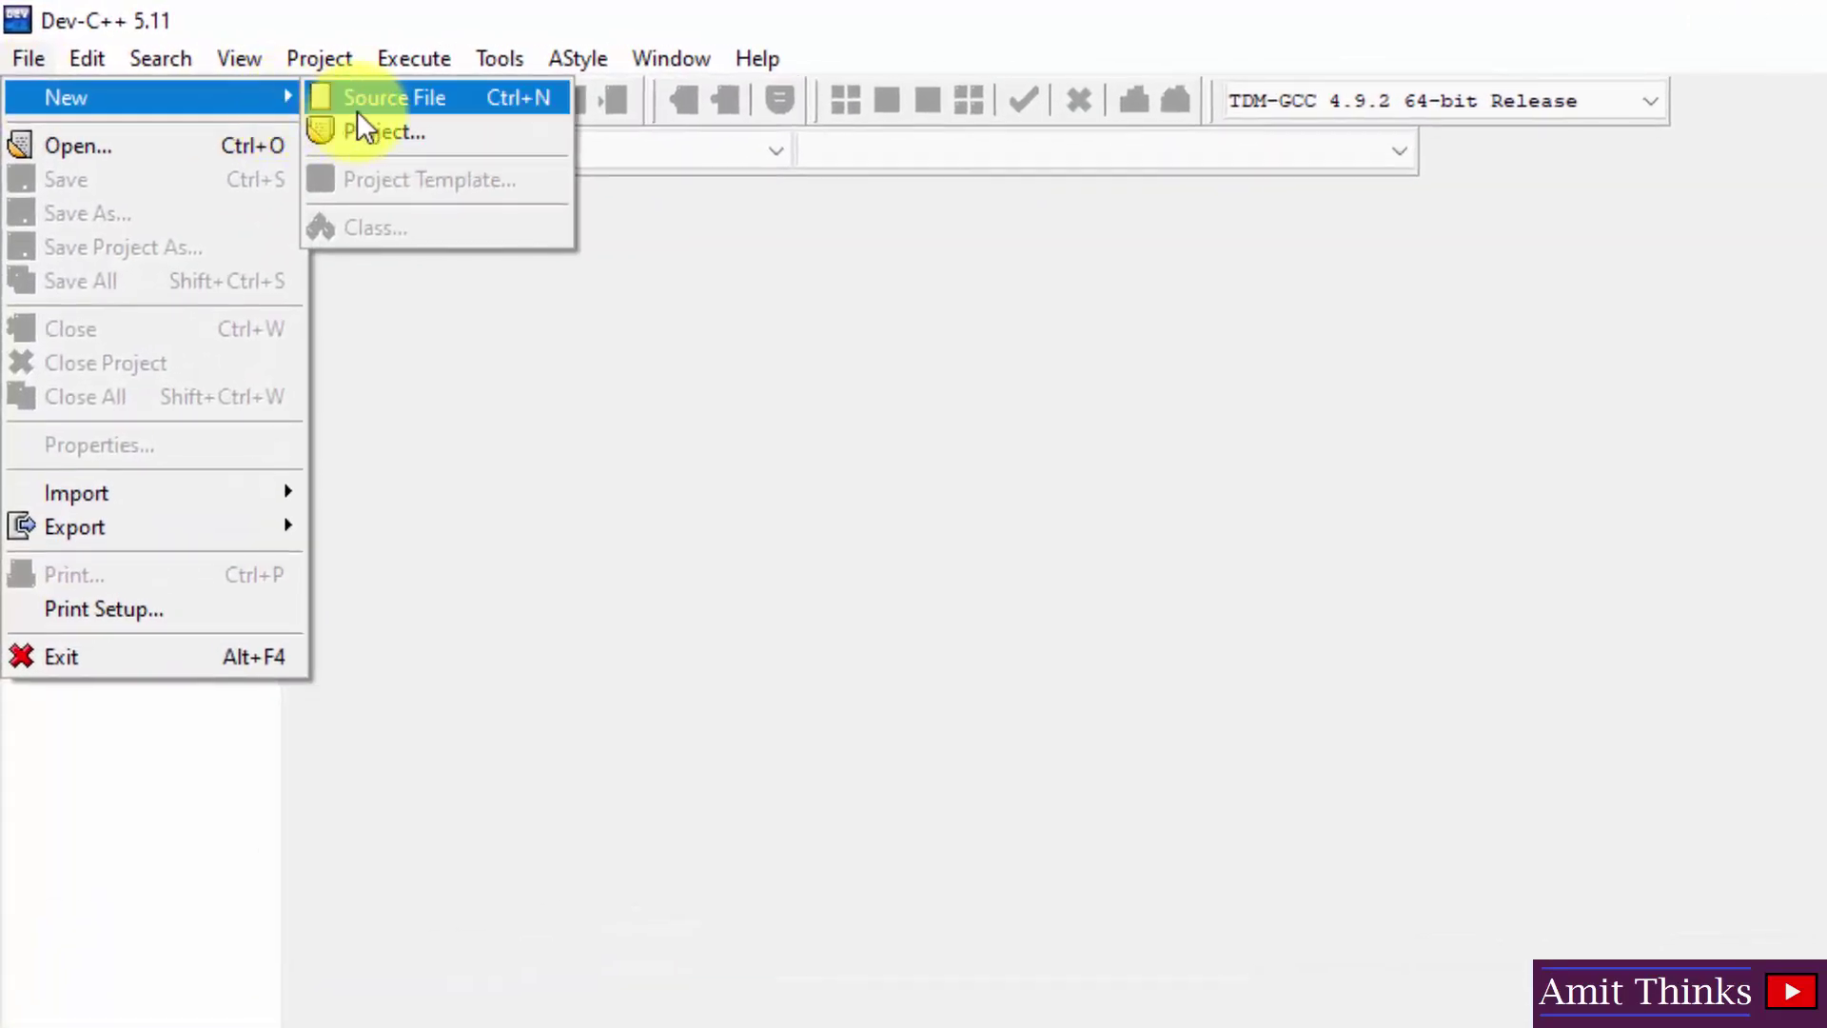
left_click(350, 95)
scroll(565, 297, "up", 2, "ctrl")
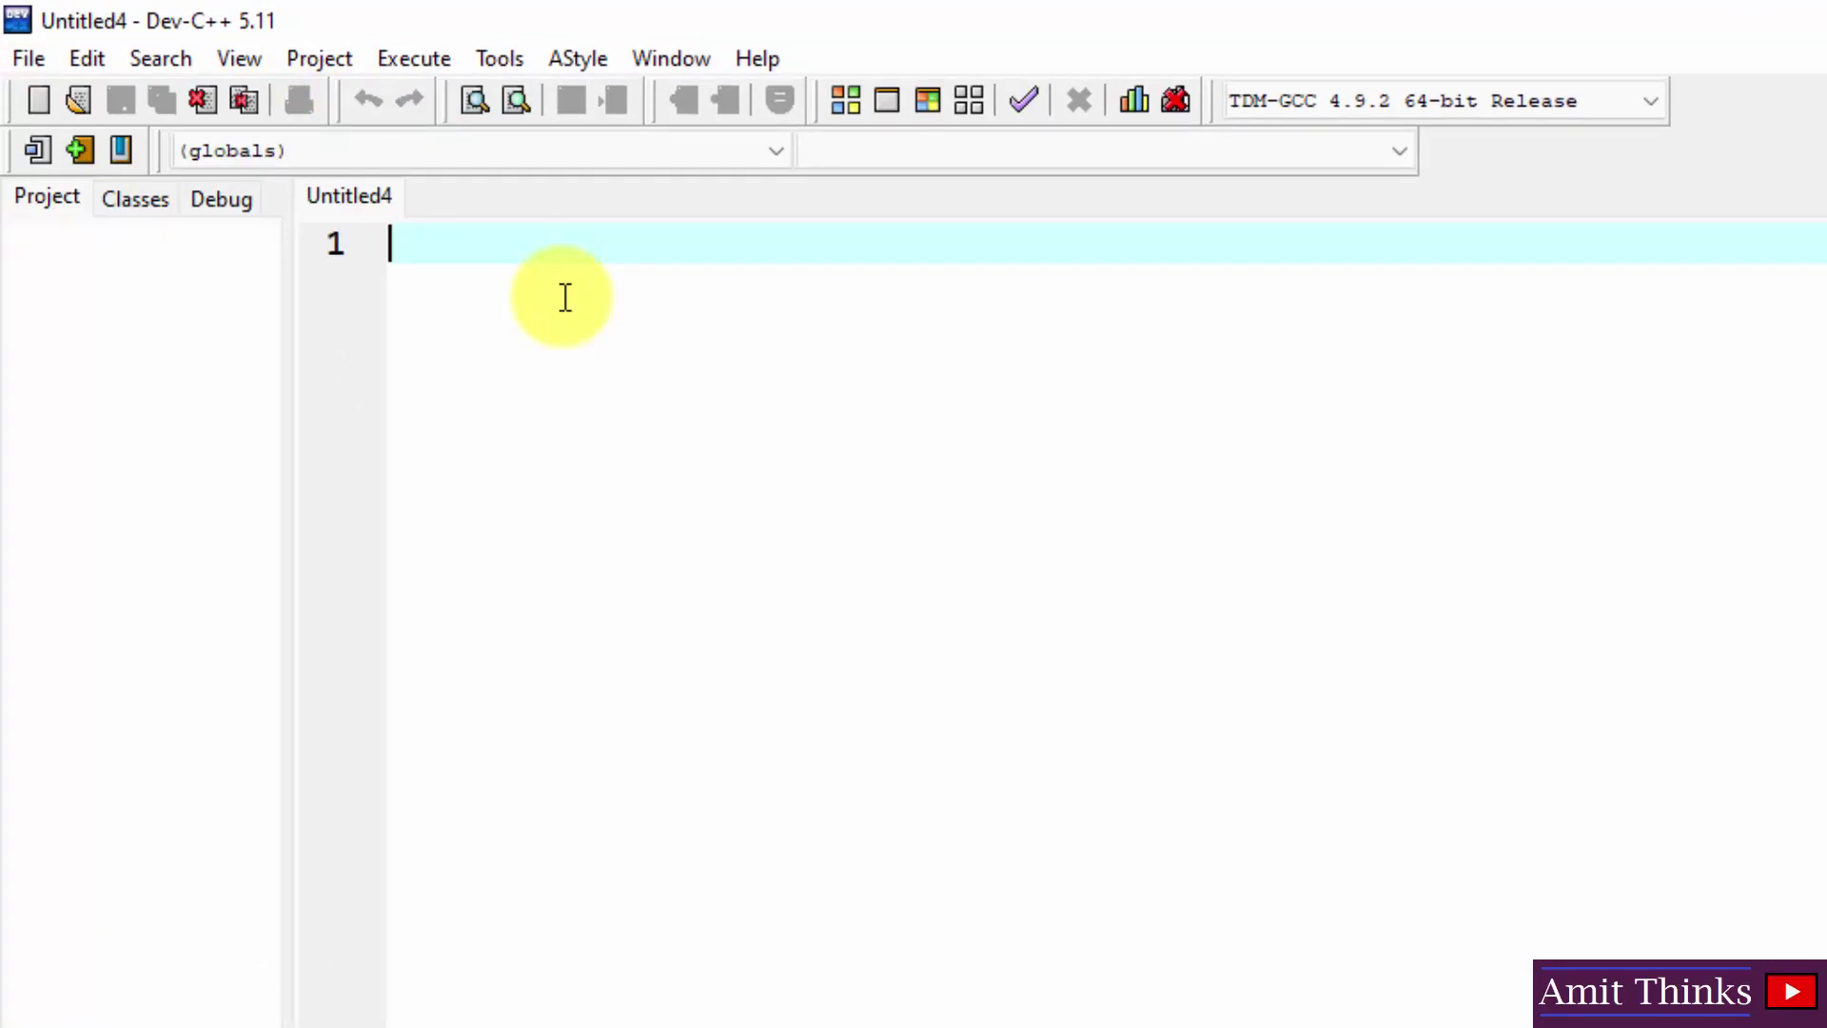
type("#include<io")
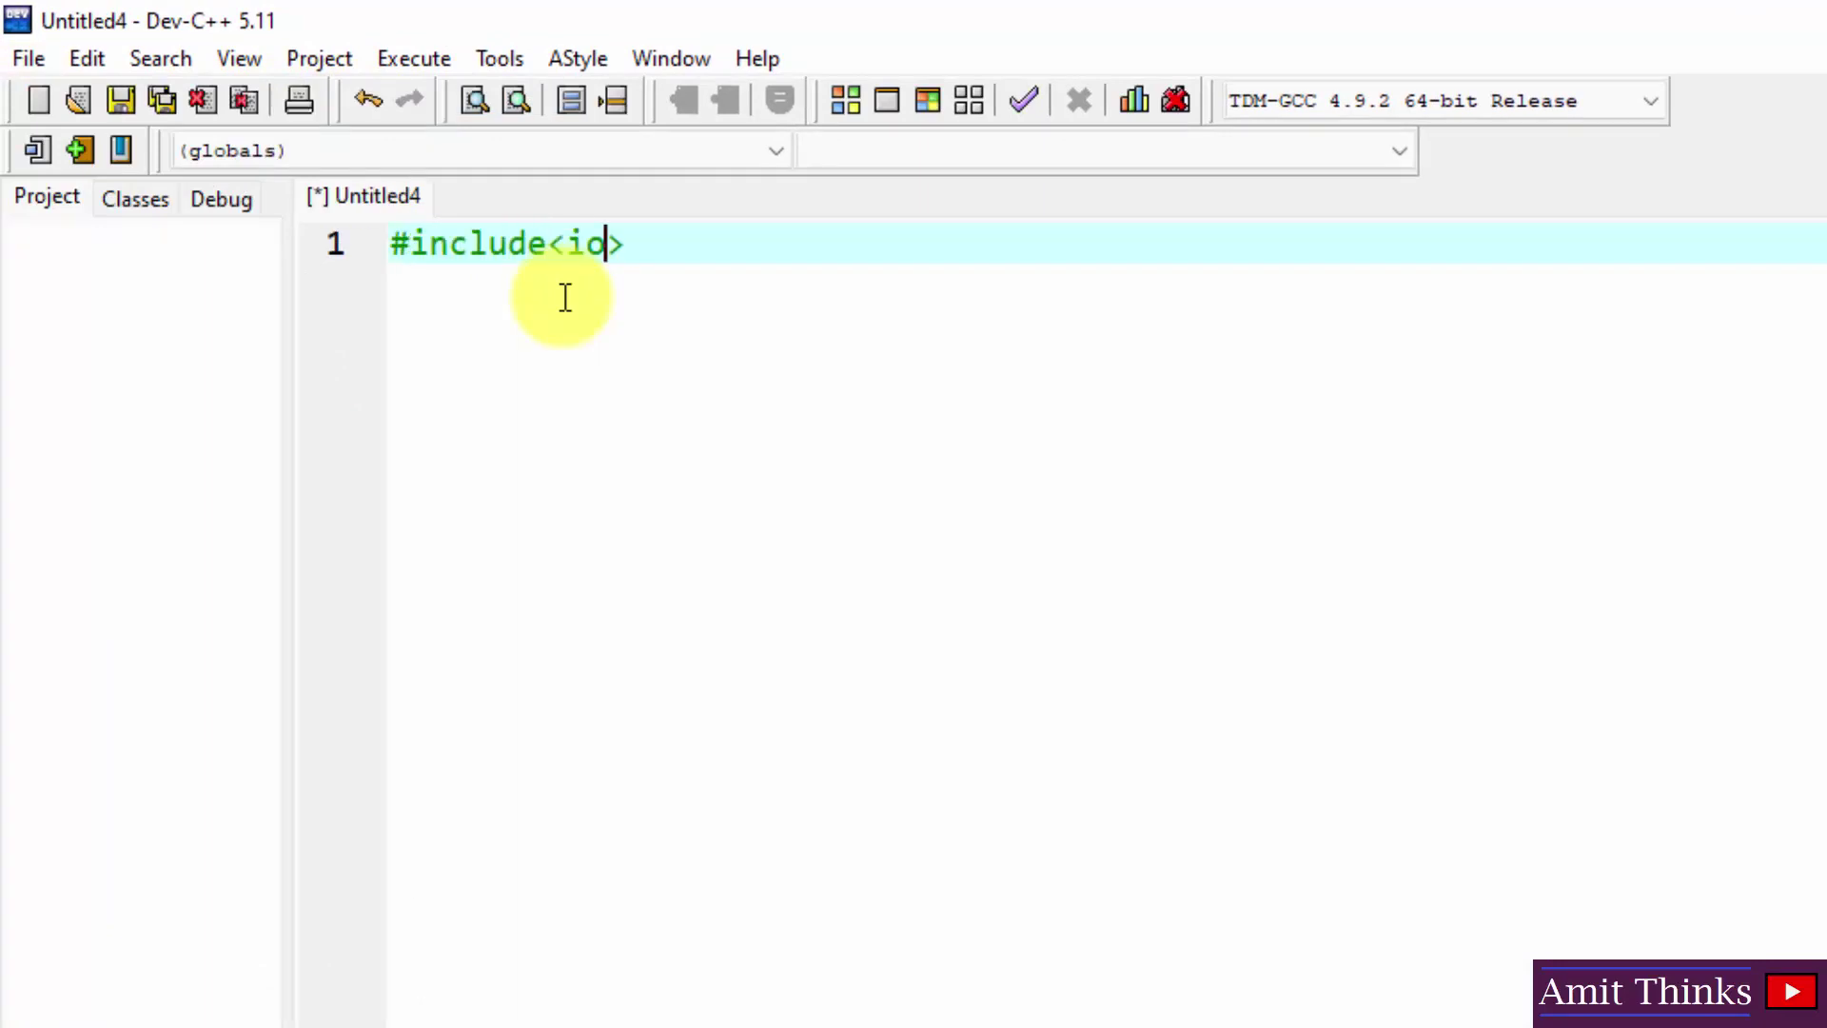
type("stream>")
- Type the iostream include, using namespace std, and a main printing 'First C++ program...amit' that returns 0
key("Return")
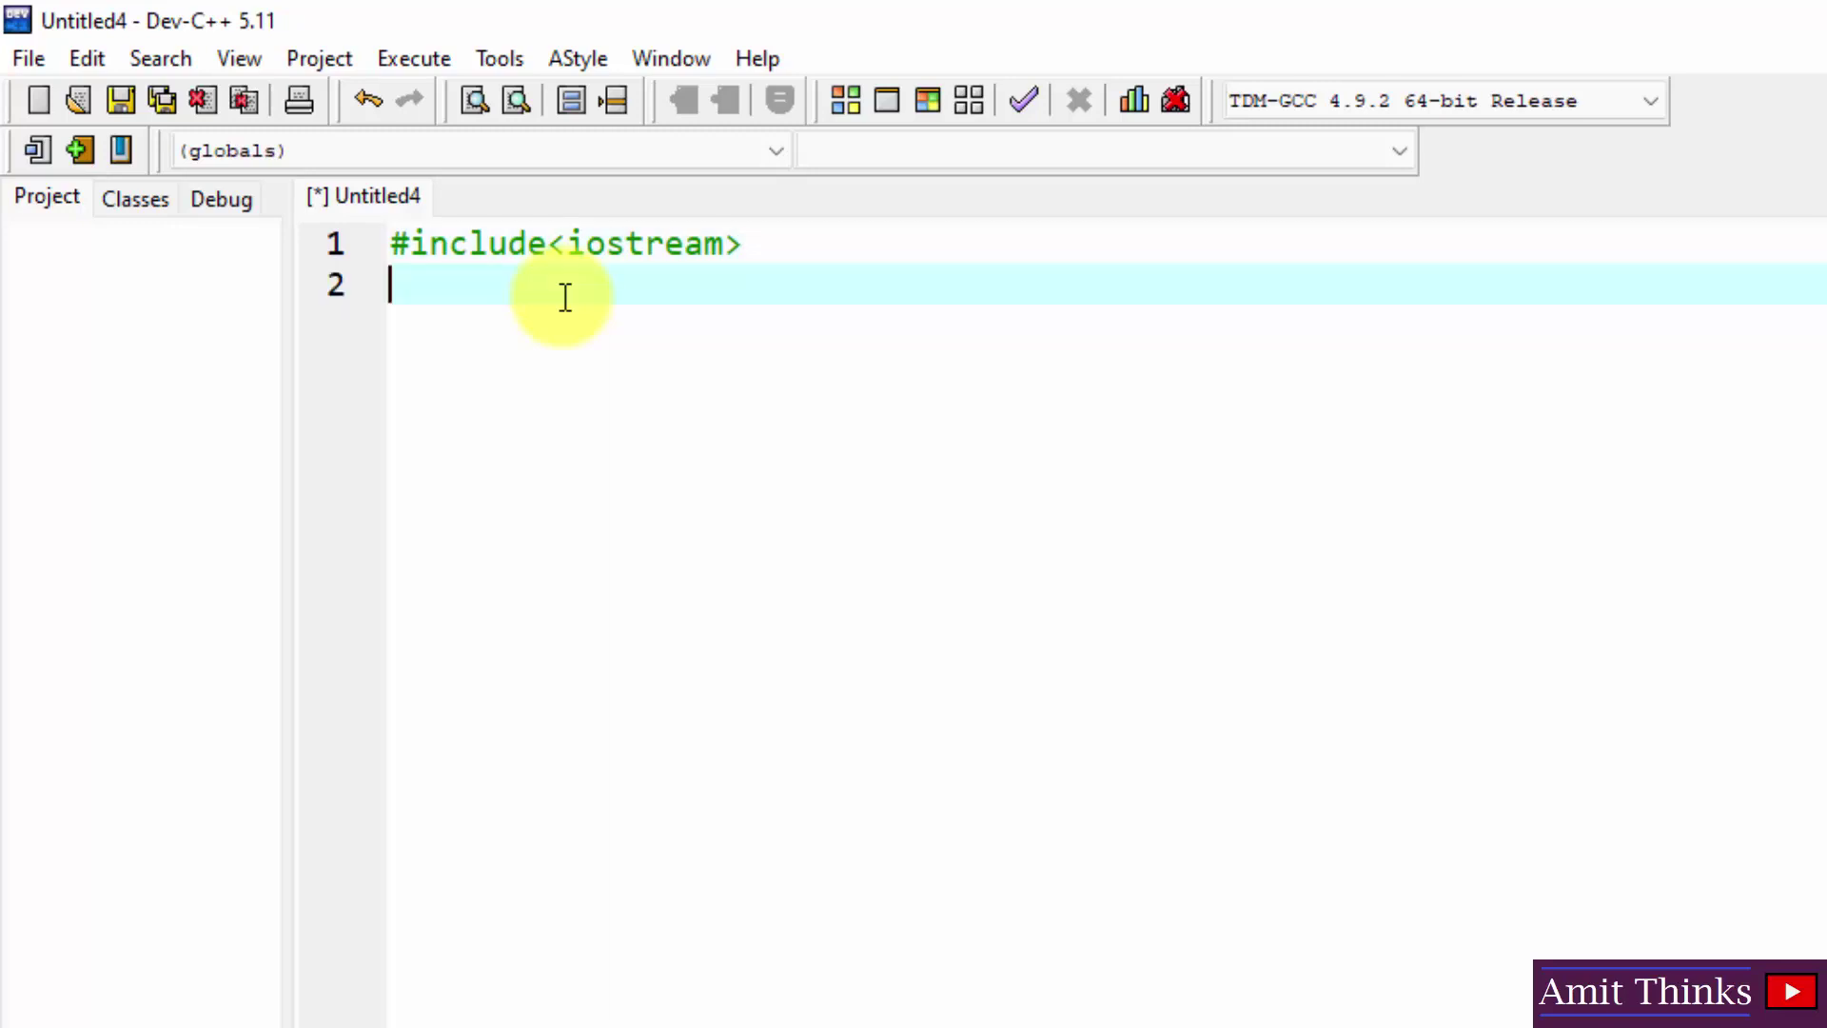
type("using namespace std;")
key("Return")
key("Return")
type("int main(")
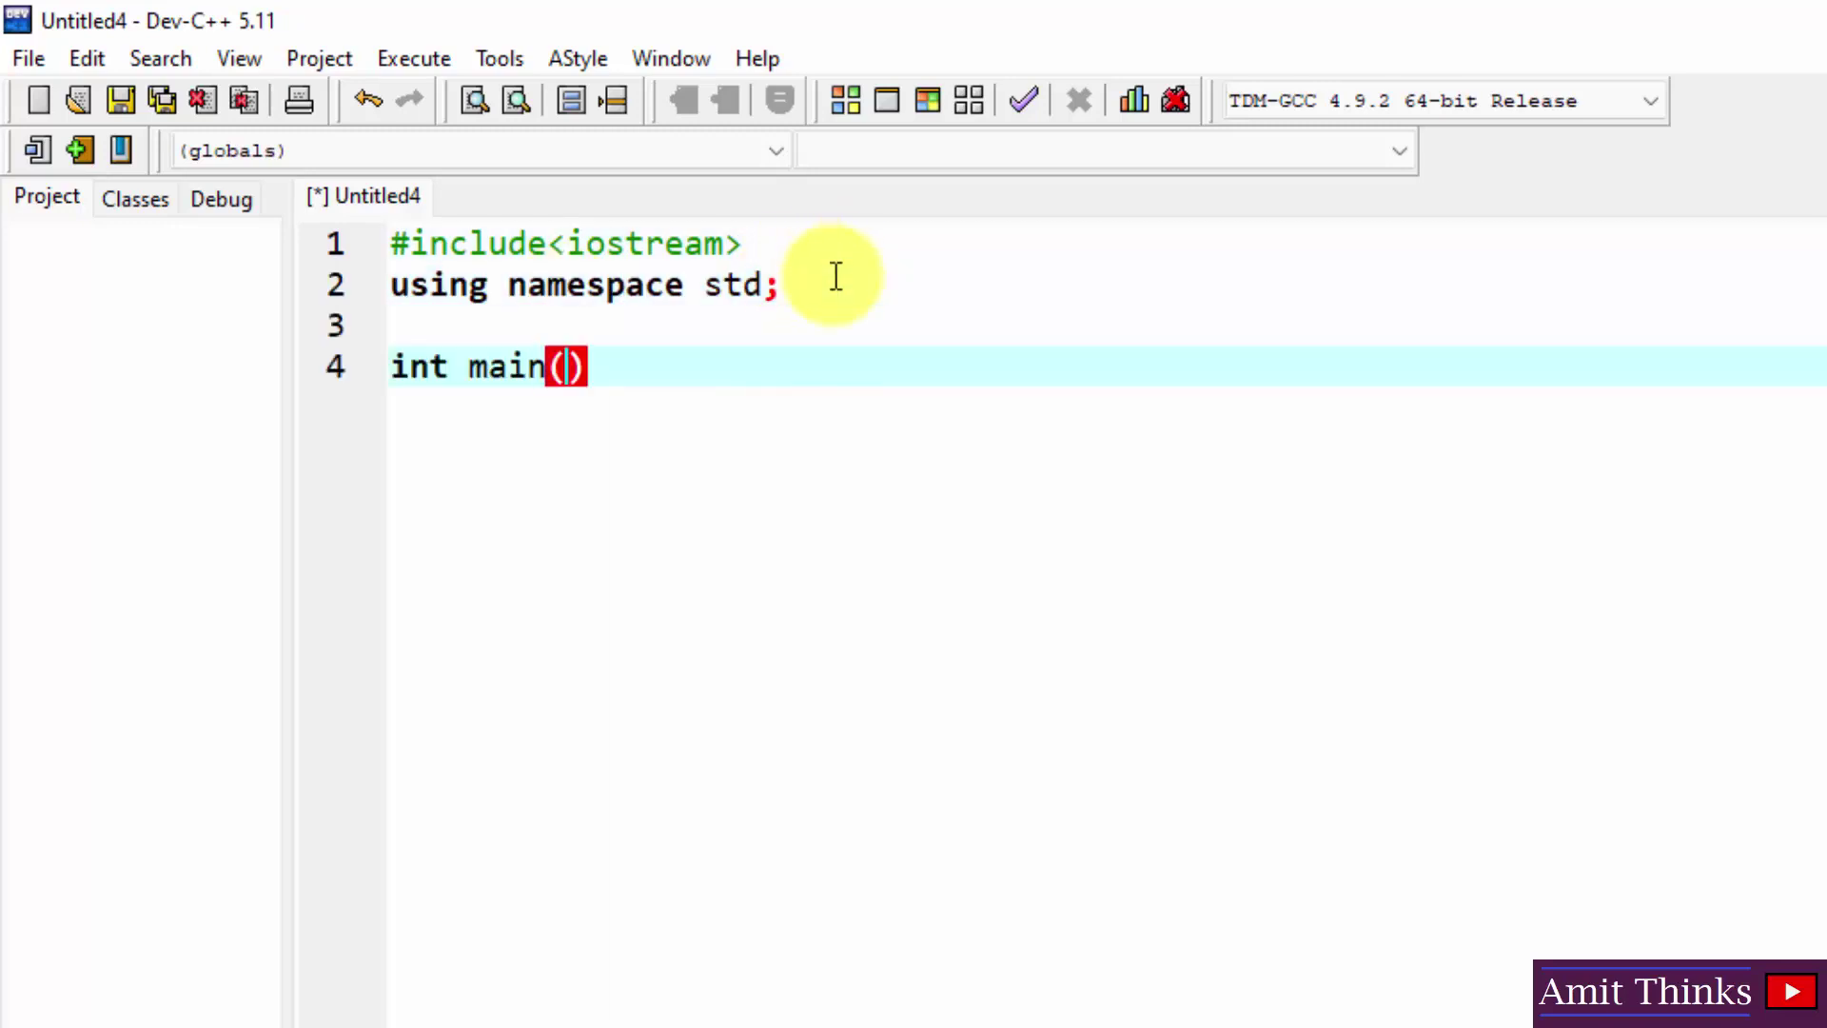
type(") {")
key("Return")
key("Return")
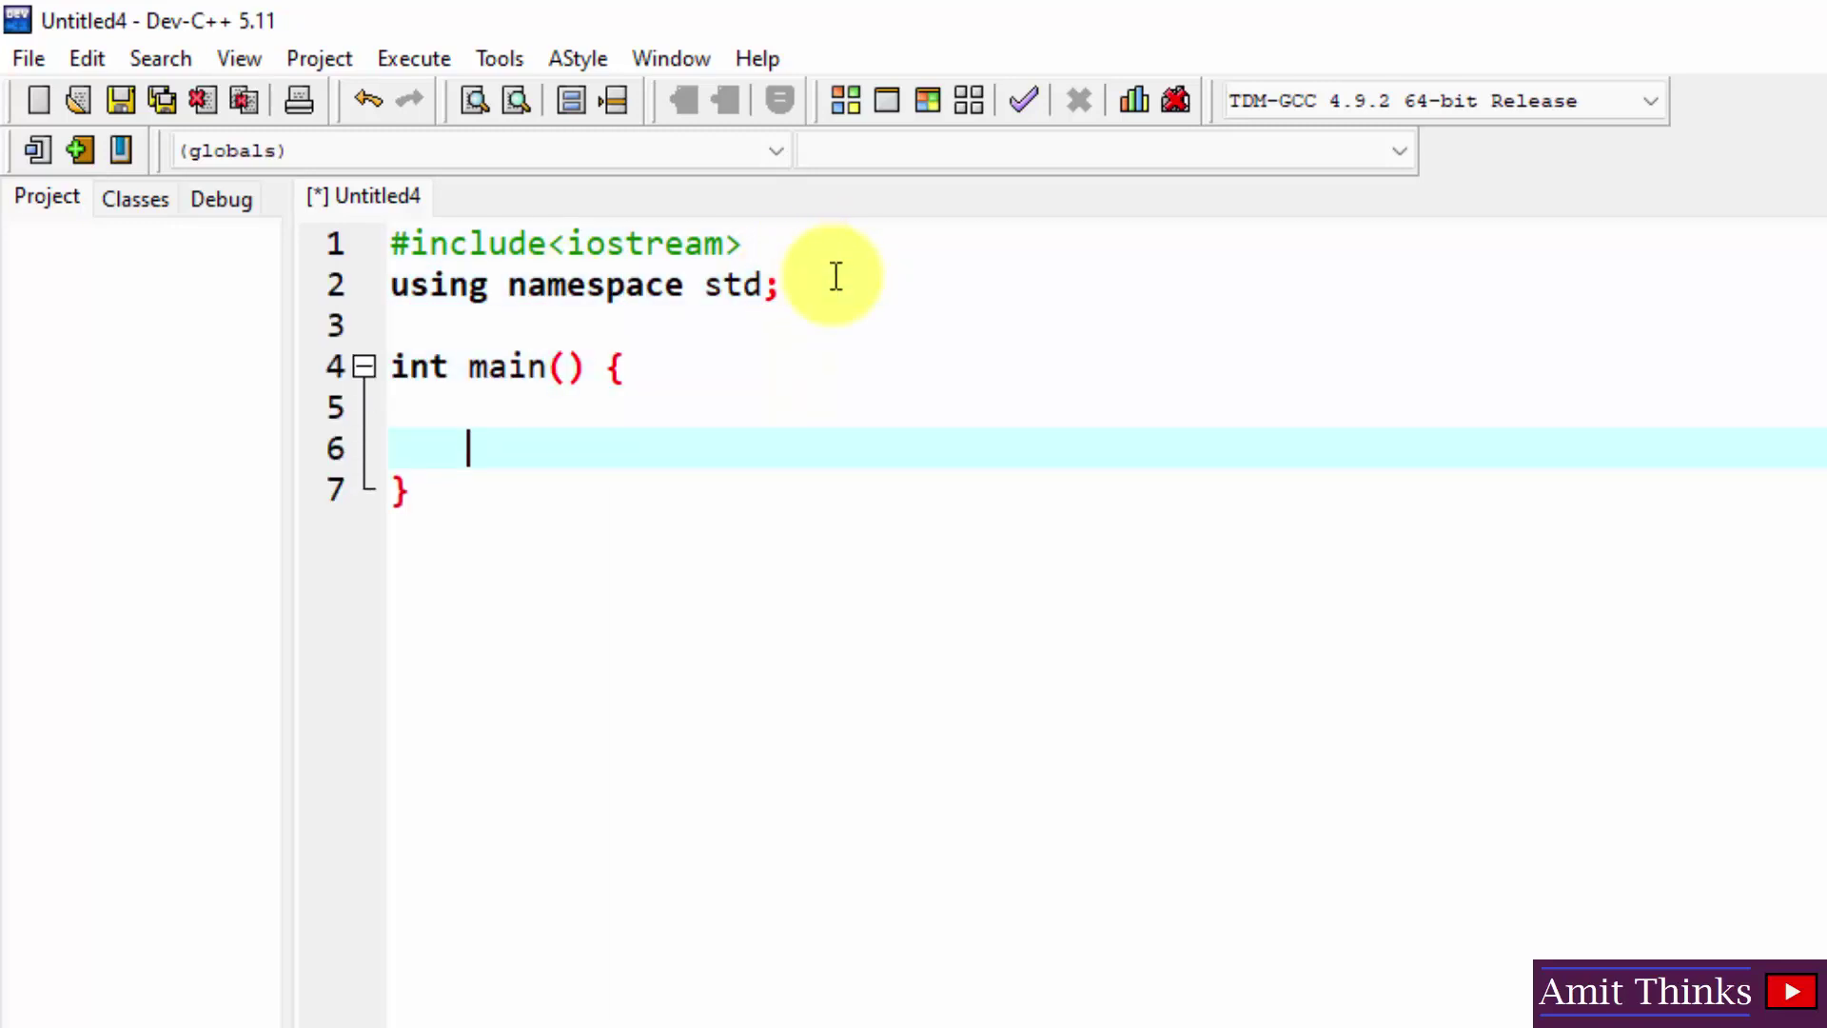
type("cout")
type("<<\"First C++")
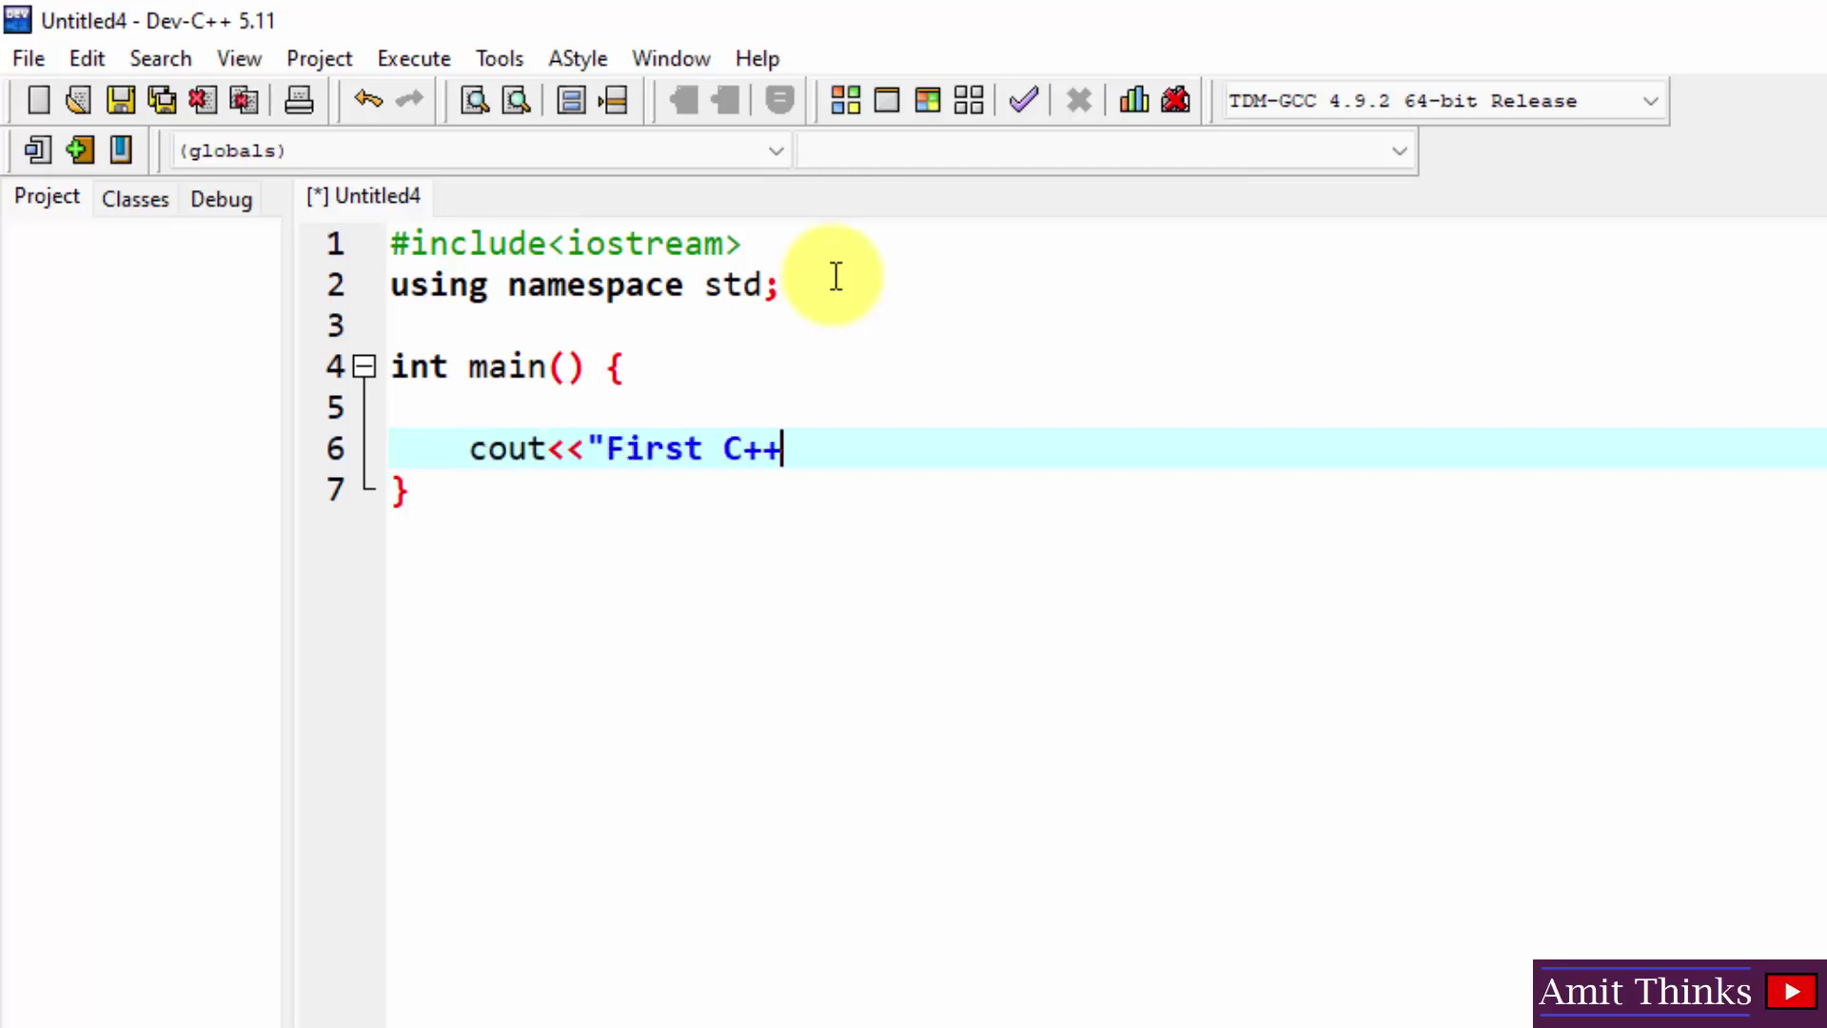
type(" progra")
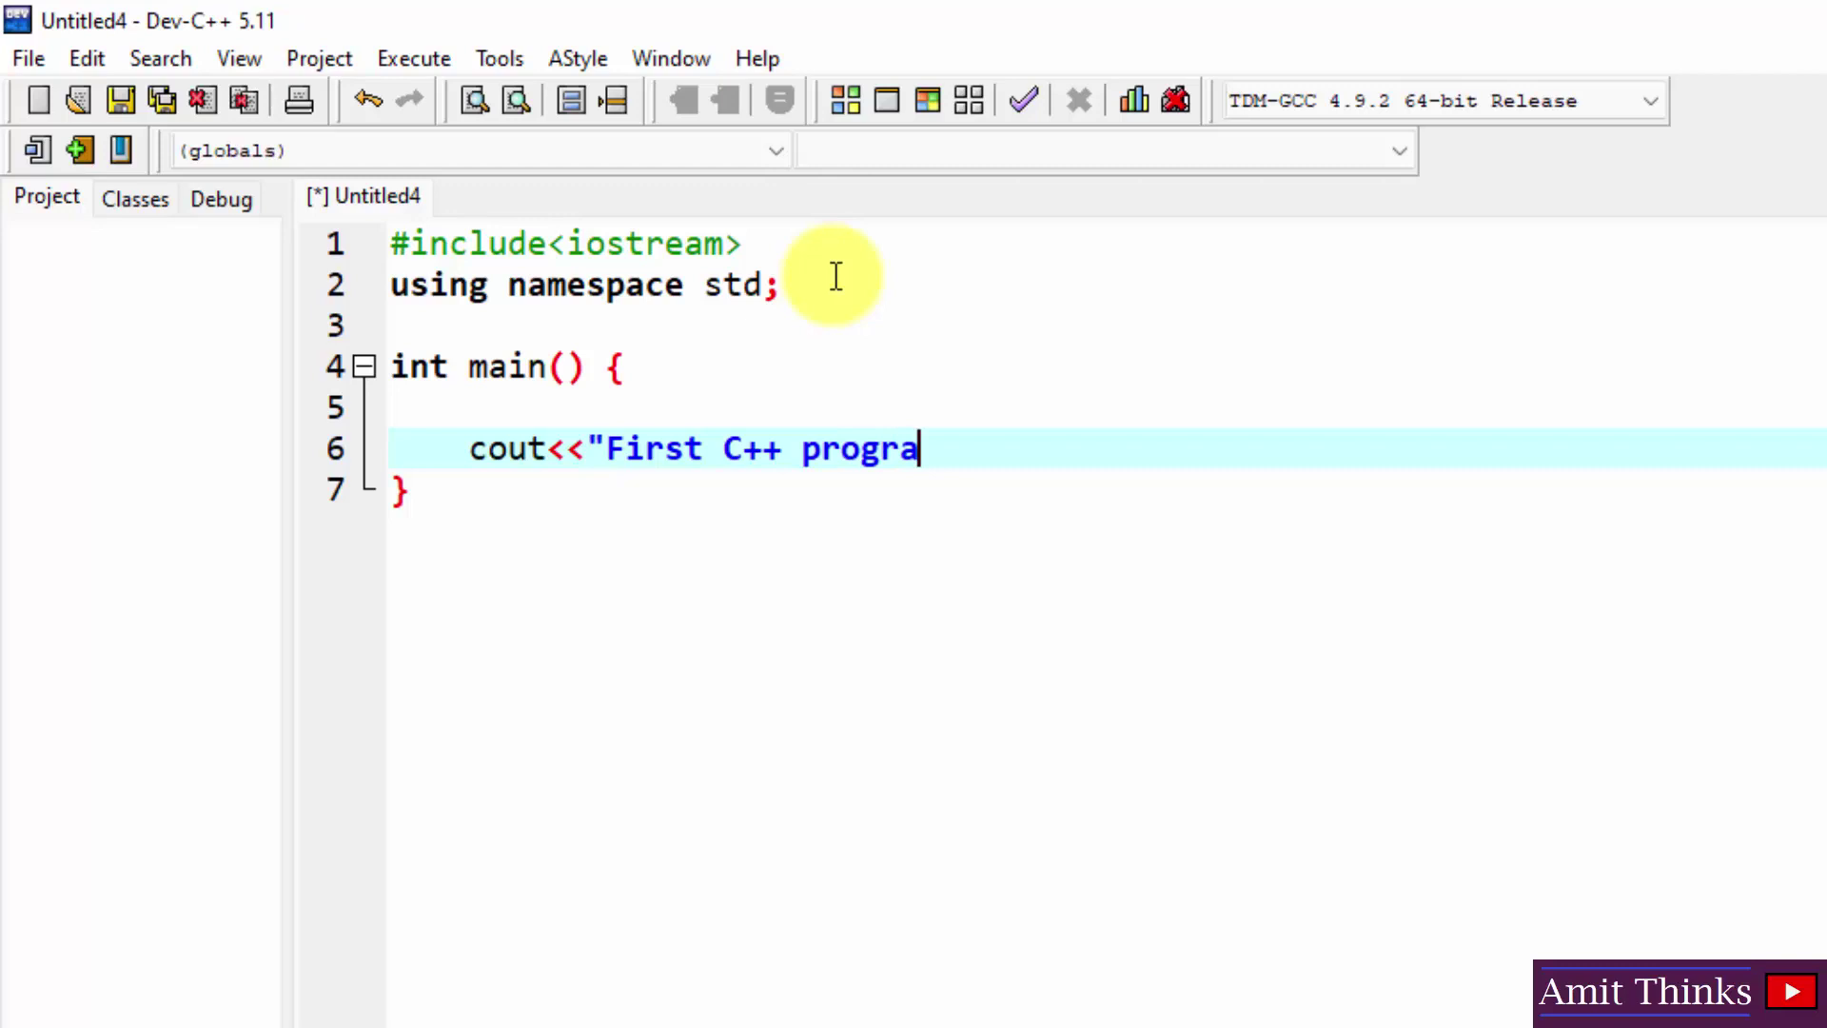
type("m...amit")
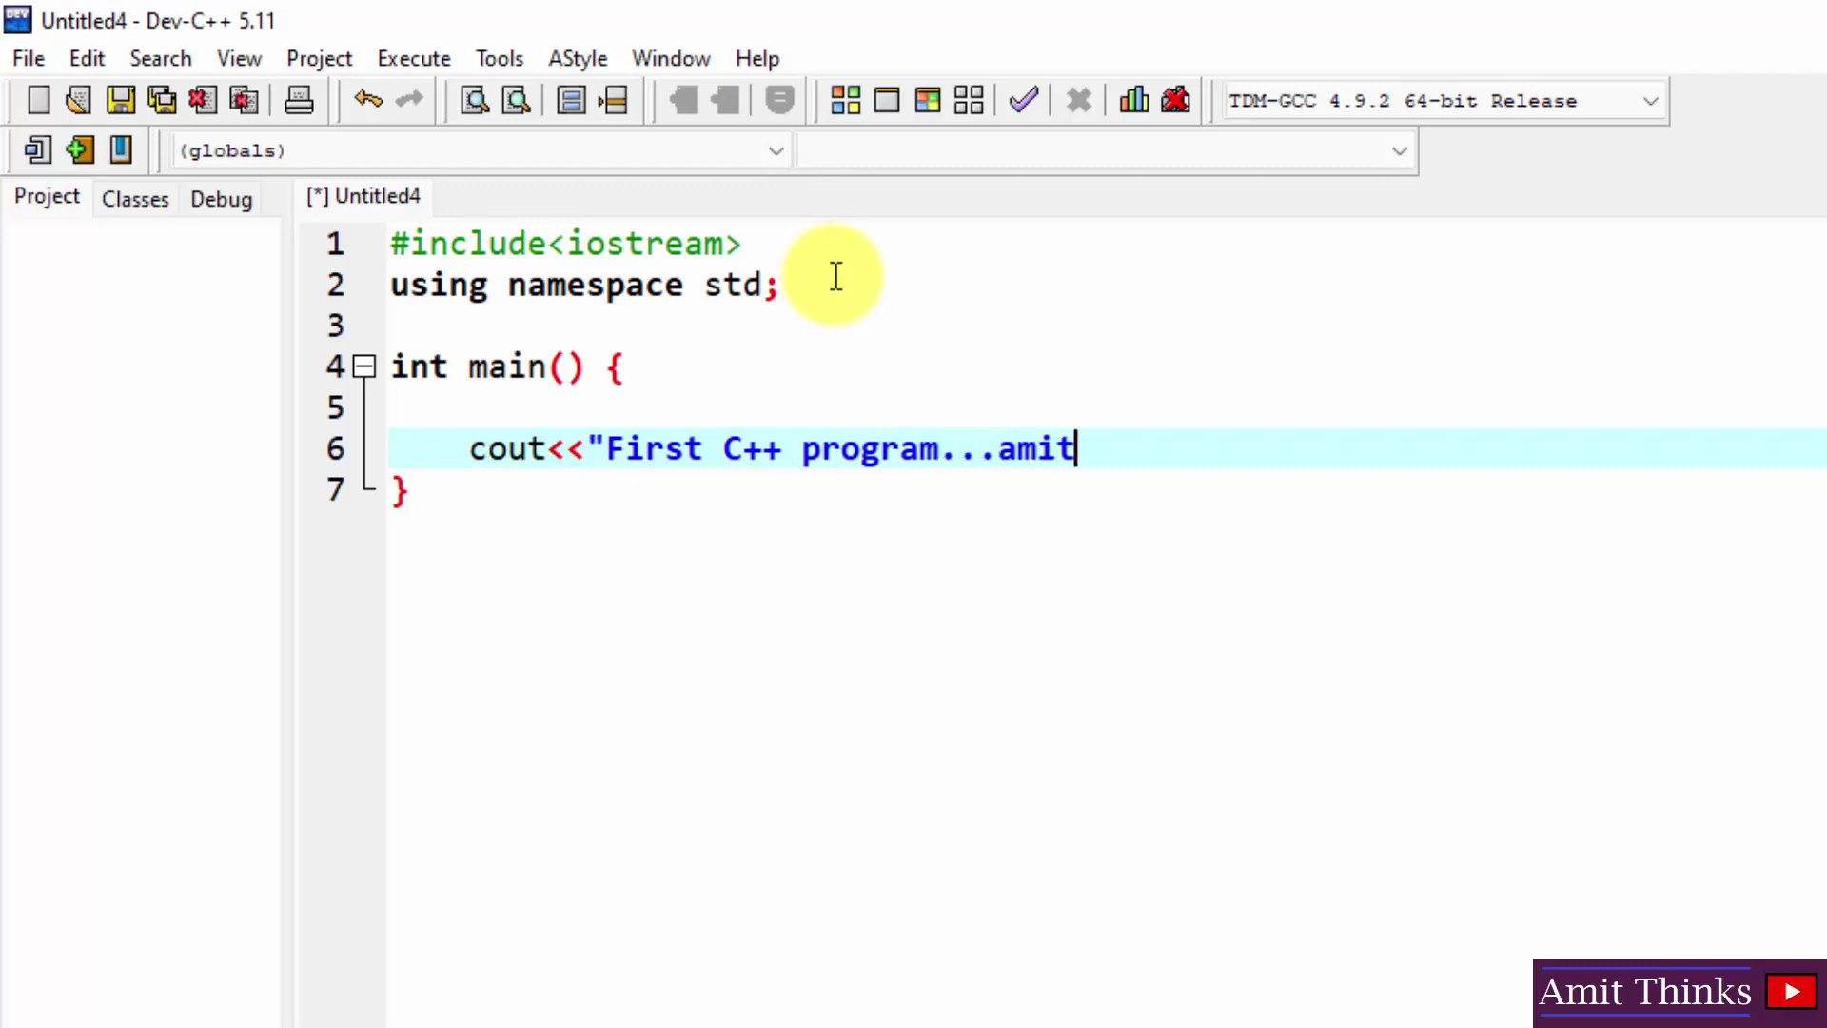
type("\";")
key("Return")
type("retu")
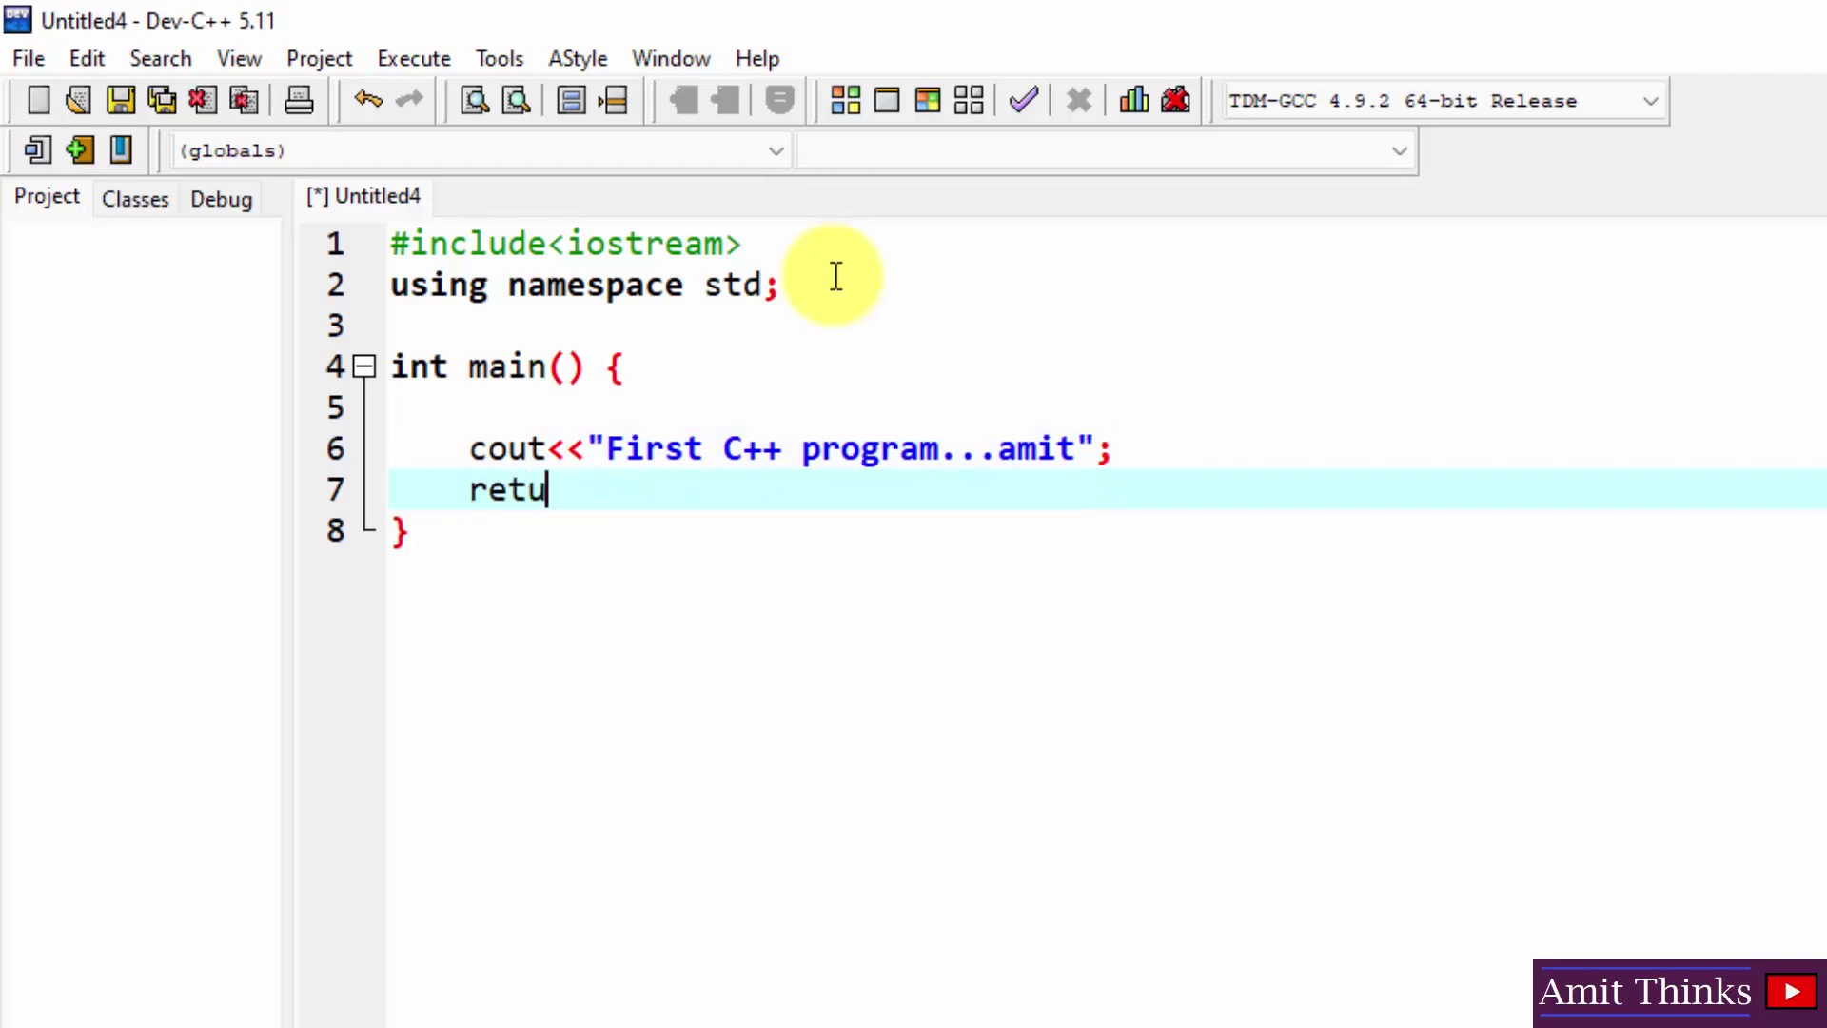
type("rn")
type("n ")
type("0;")
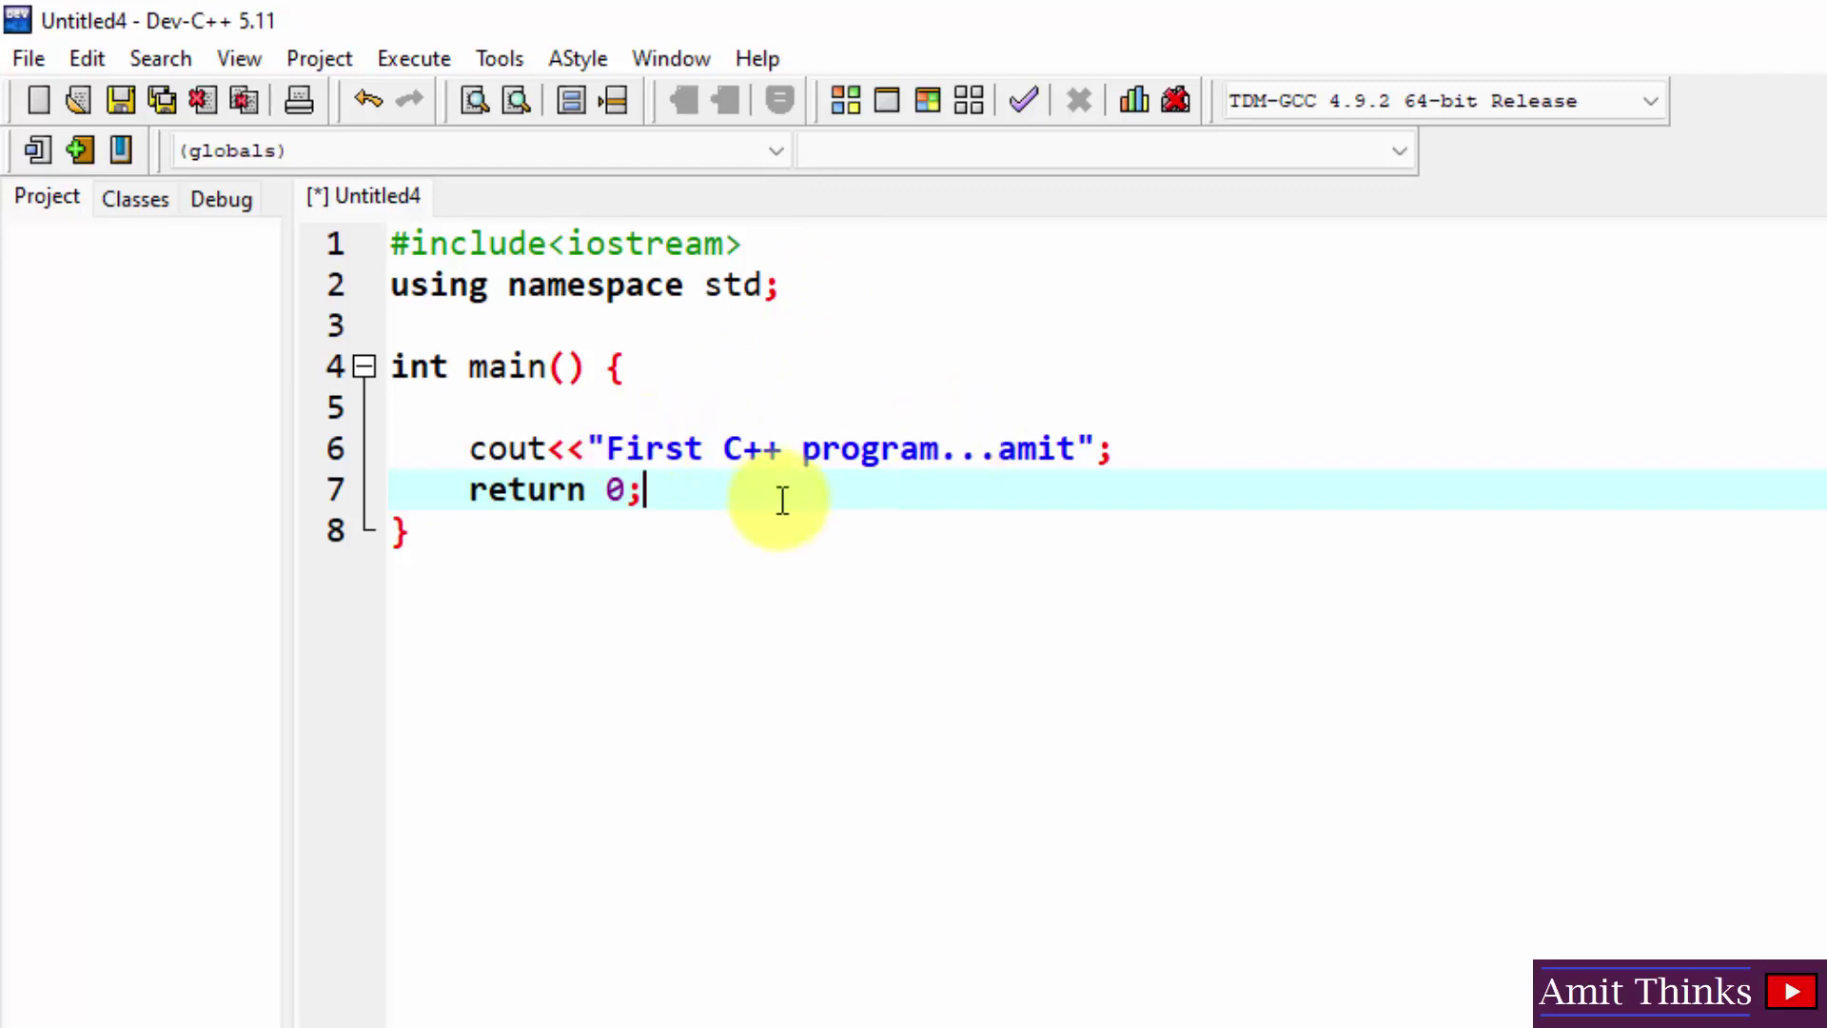
- Save the program as Amit.cpp on the Desktop and check that its icon appears there
left_click(26, 59)
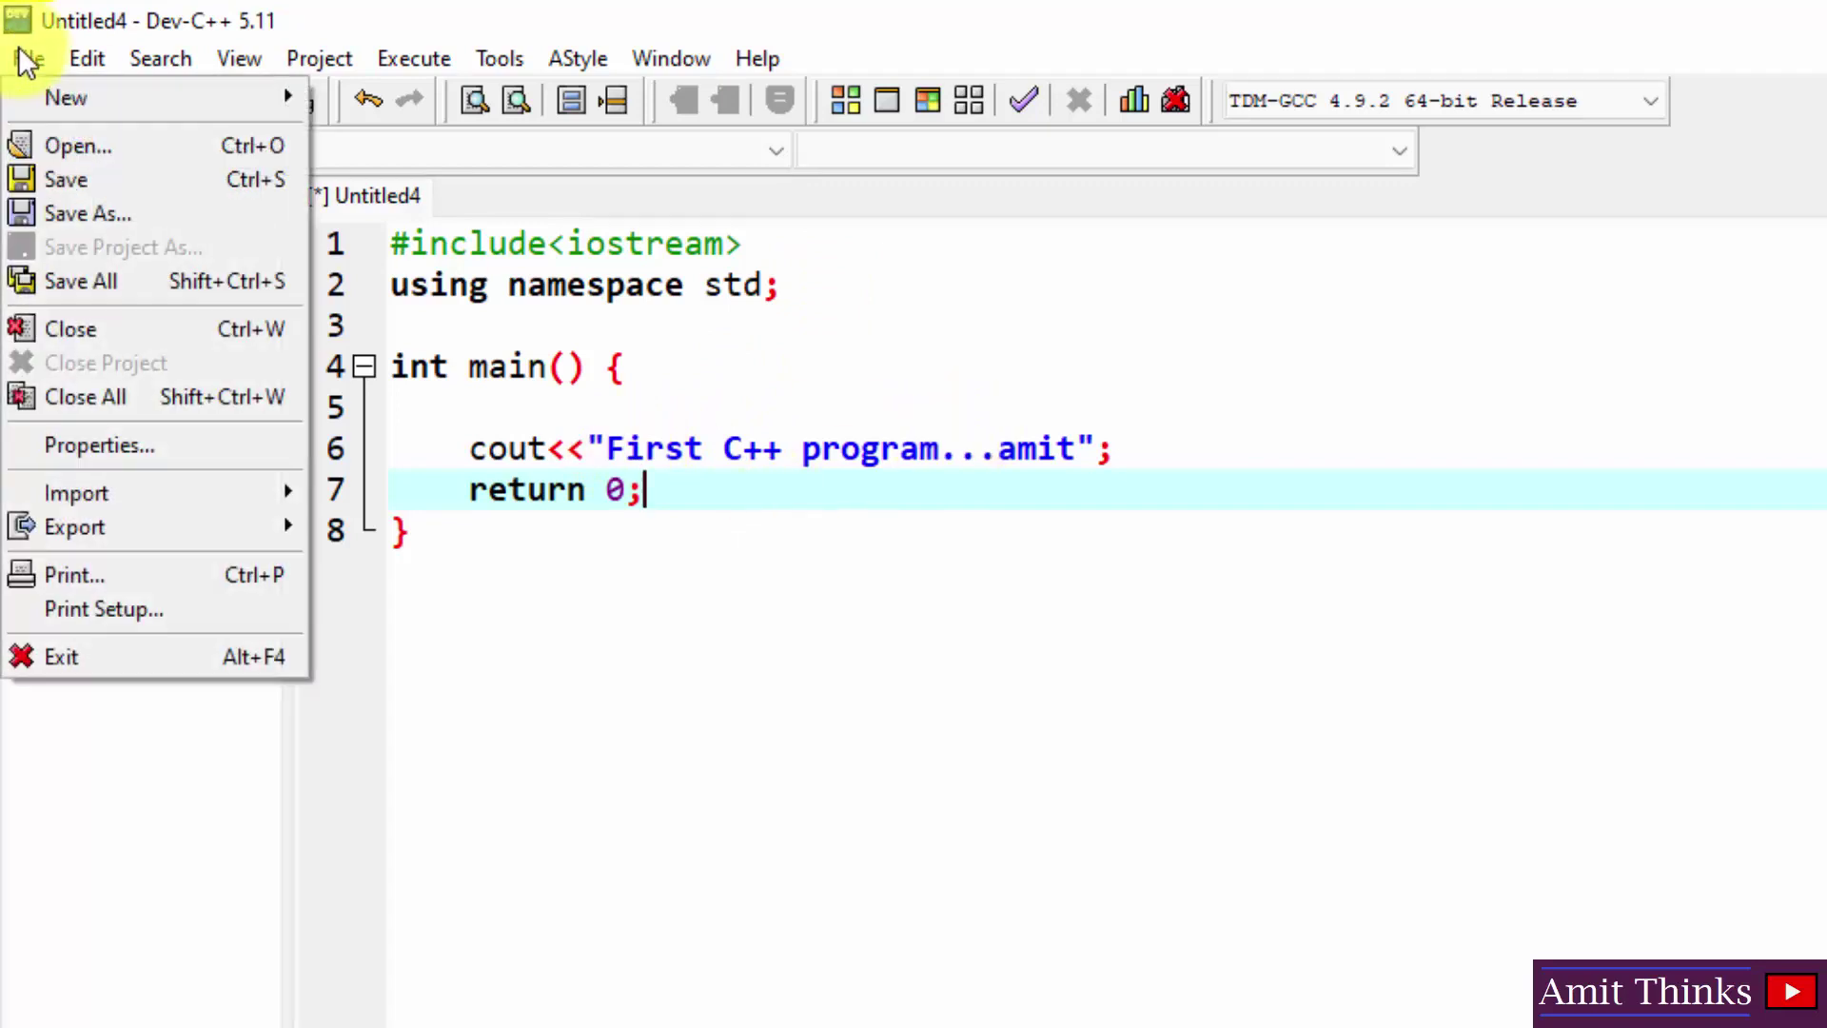
left_click(101, 183)
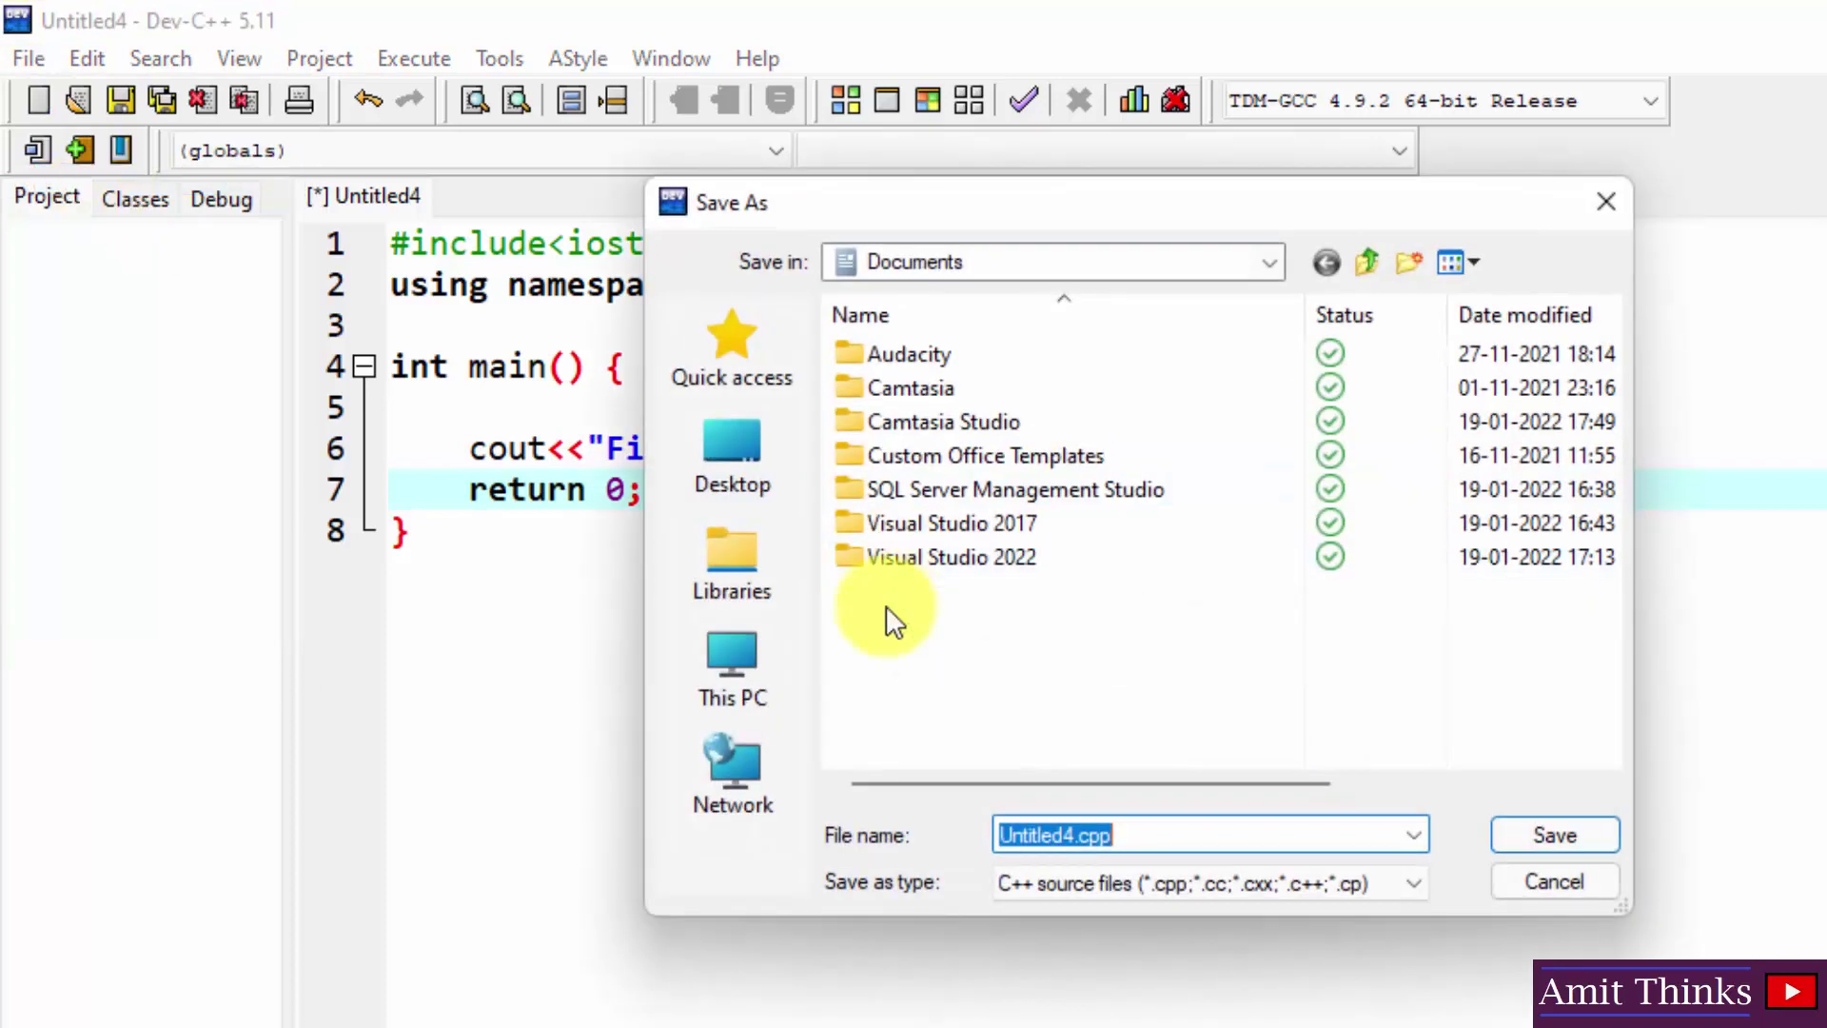
left_click(763, 481)
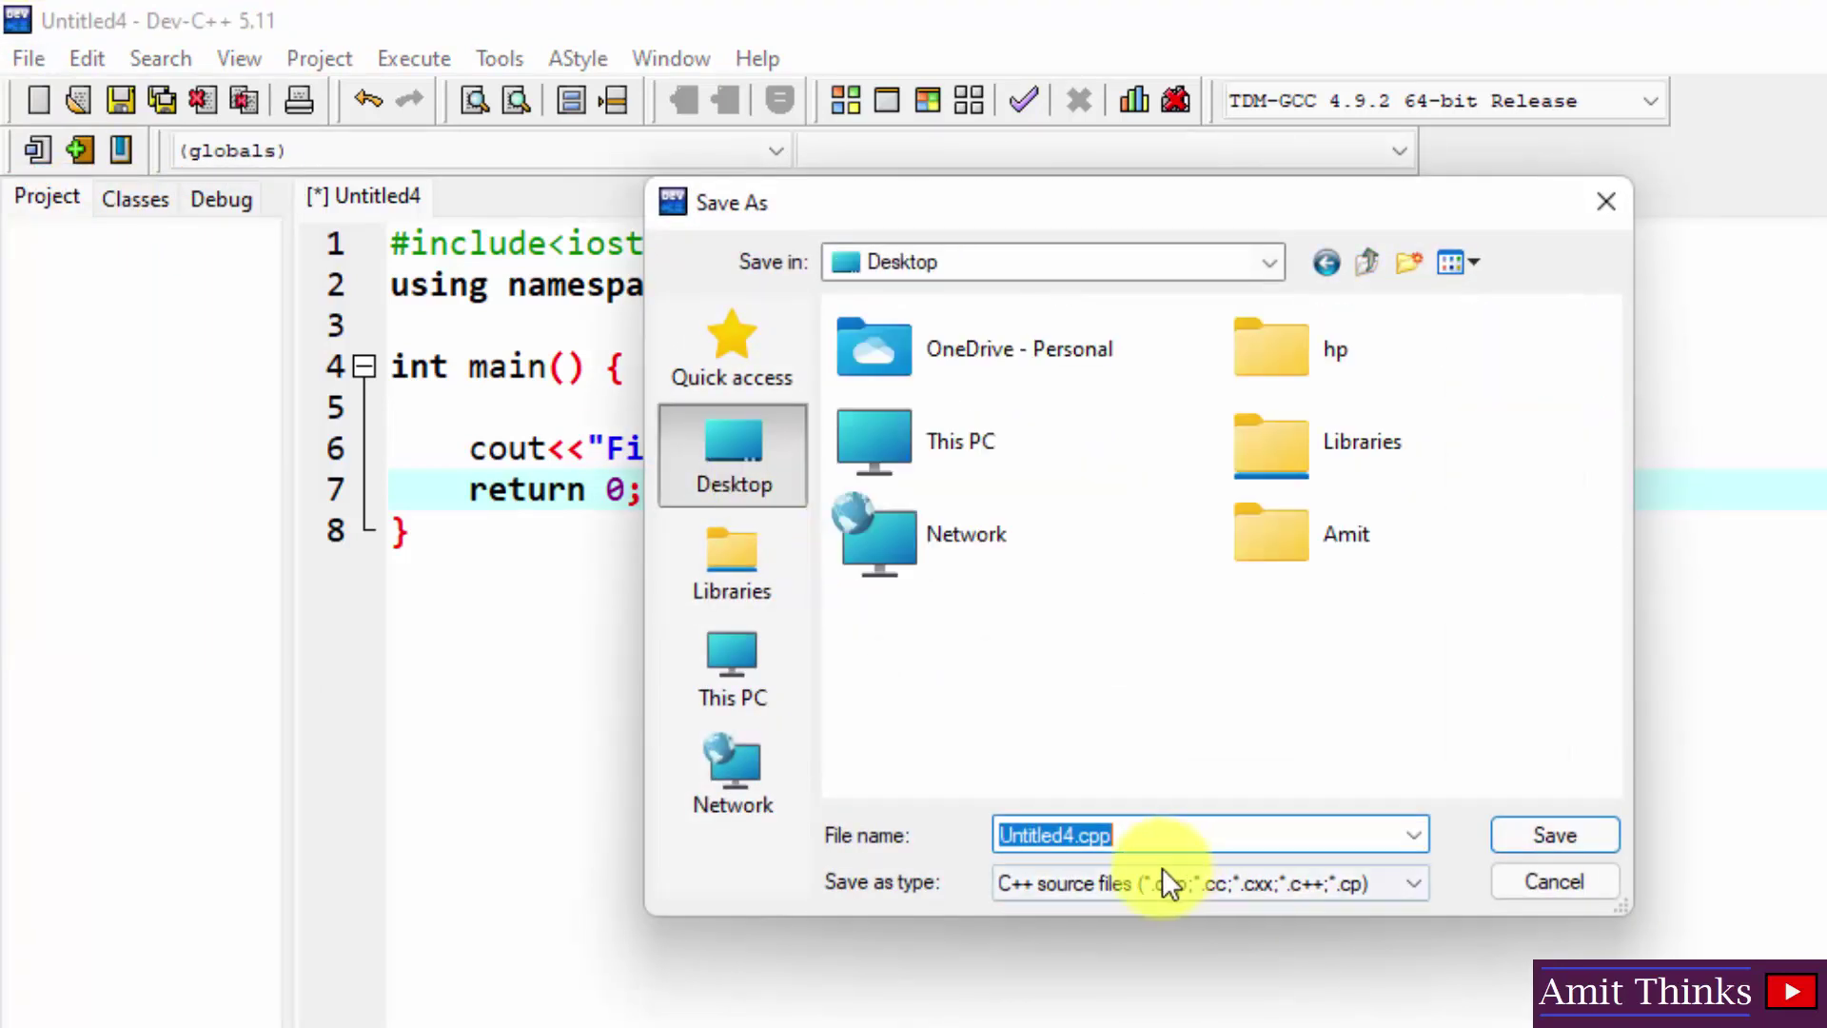
left_click(1083, 839)
left_click_drag(1073, 836, 984, 835)
type("A")
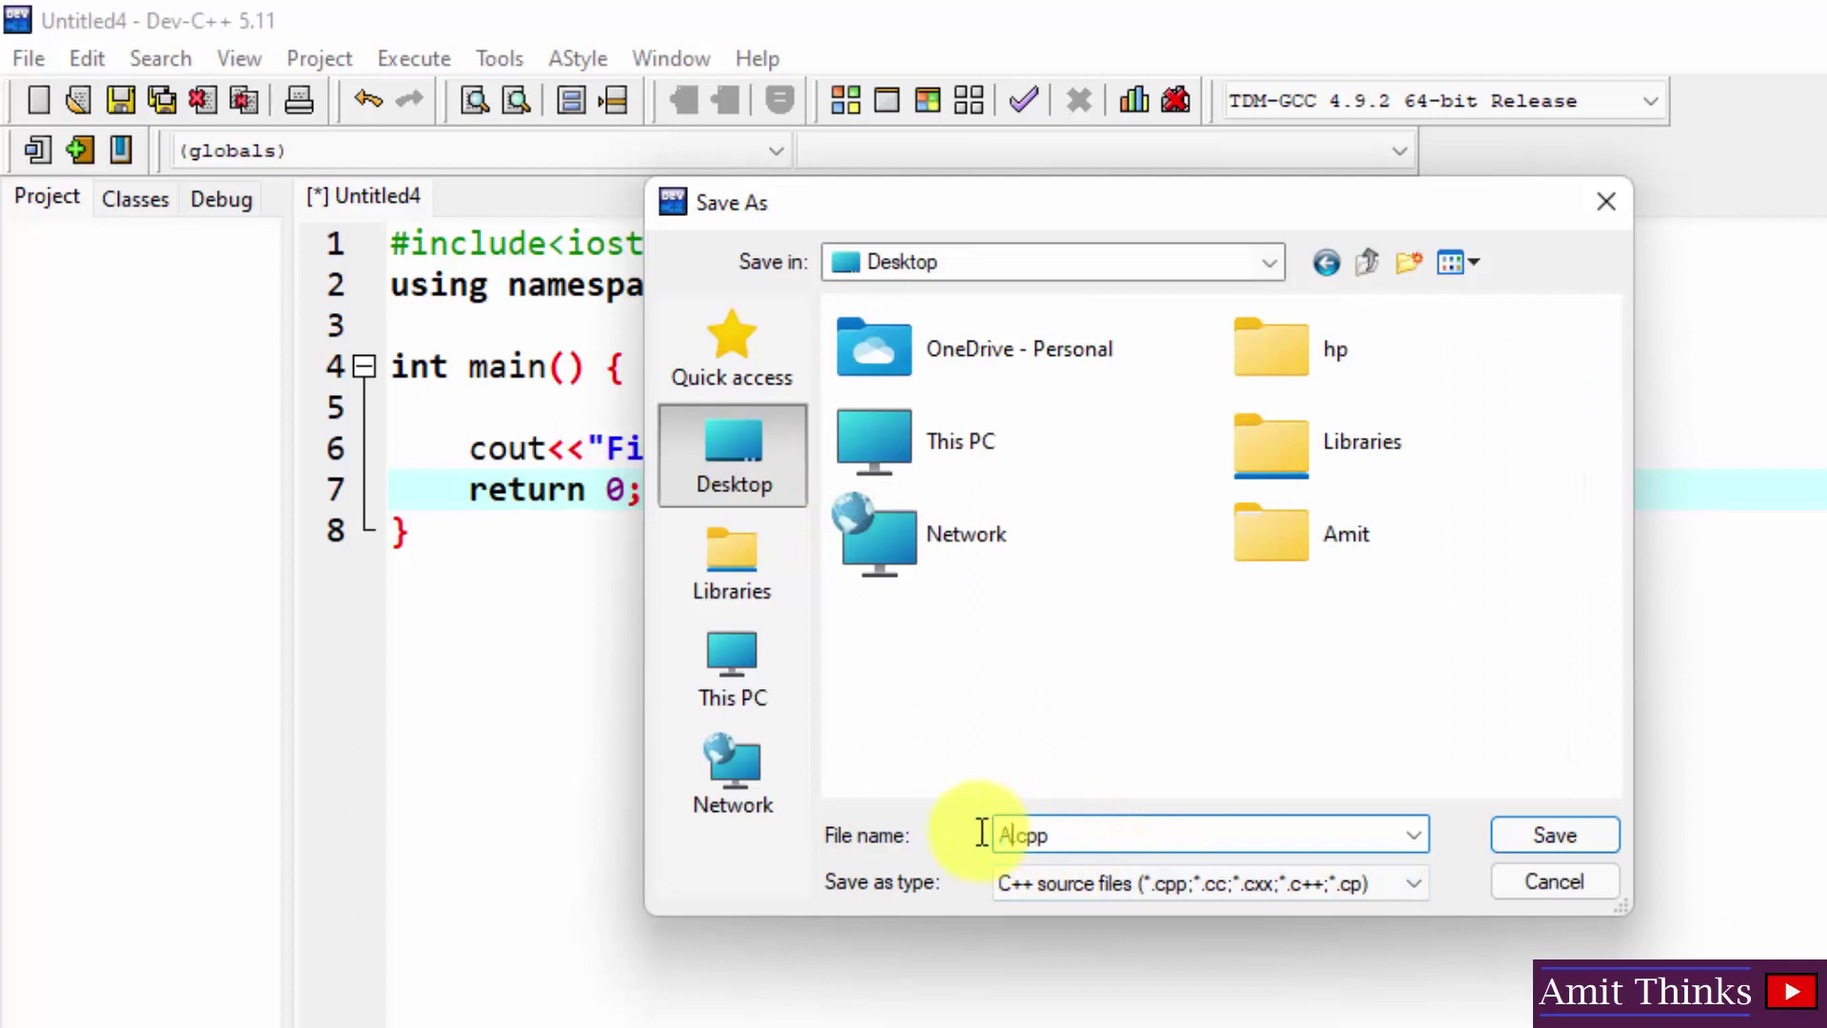
type("mit")
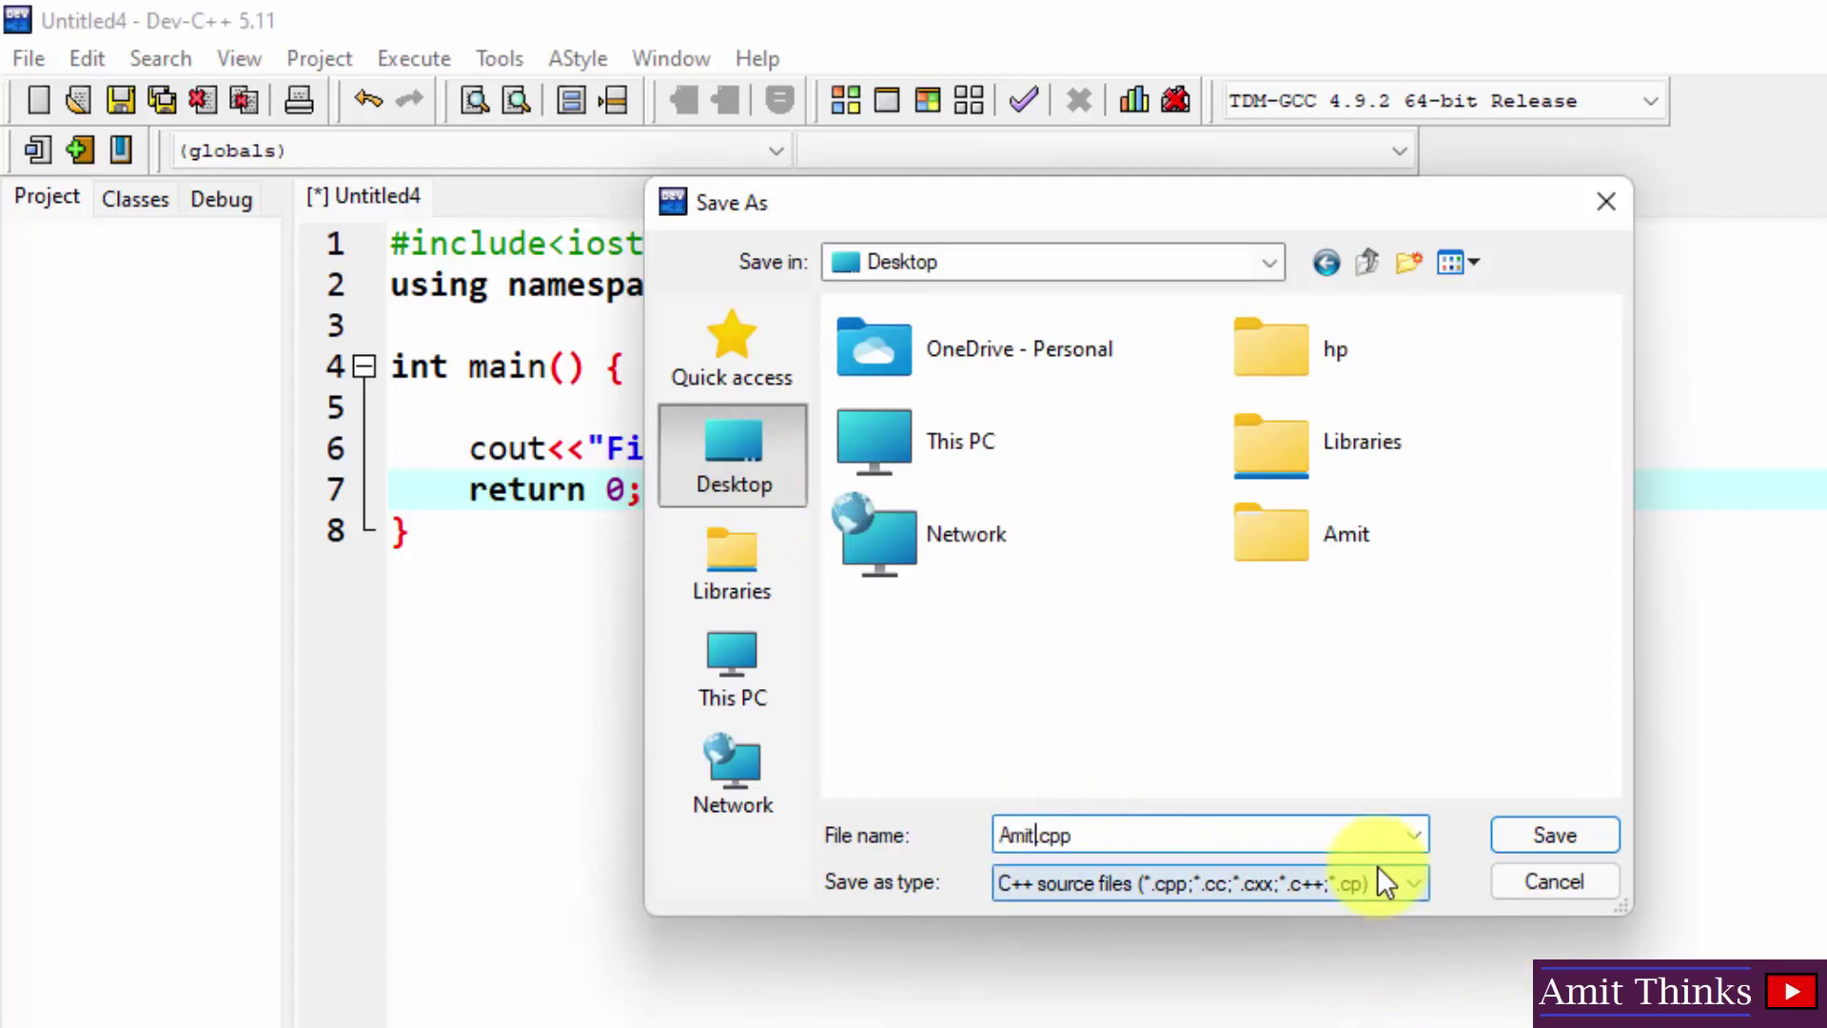
left_click(1555, 837)
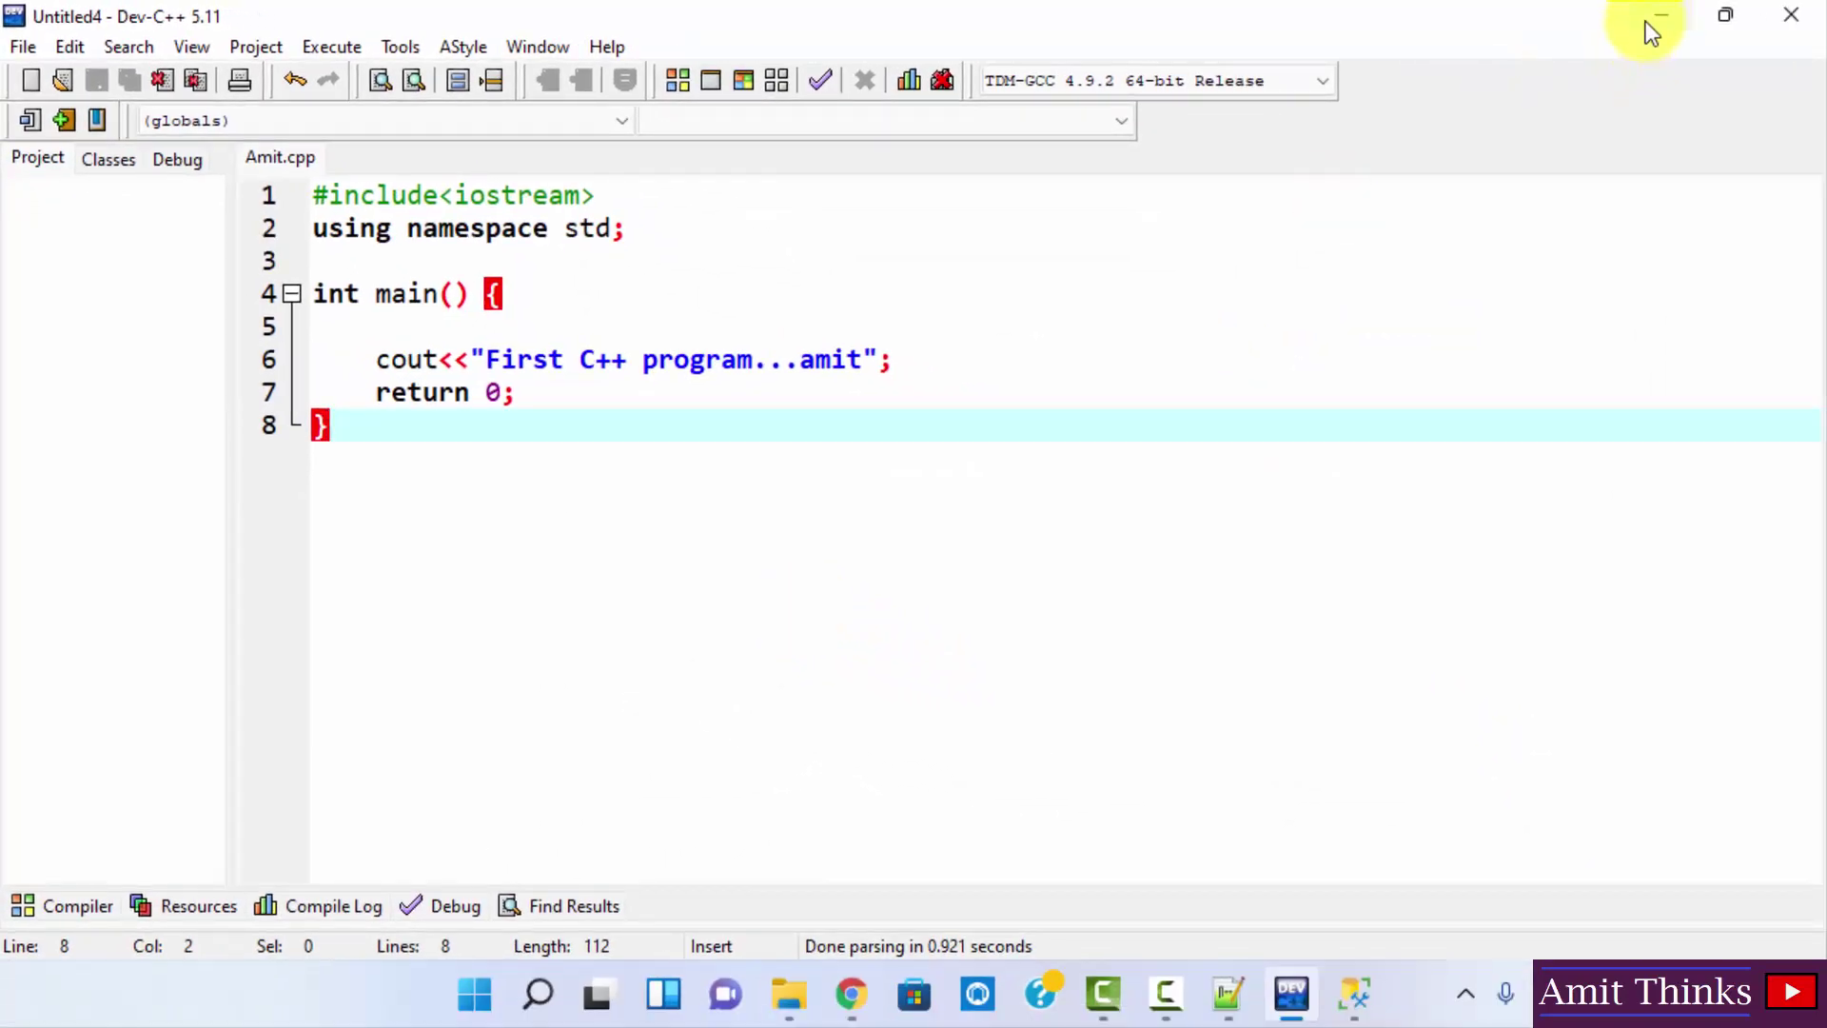
left_click(1656, 18)
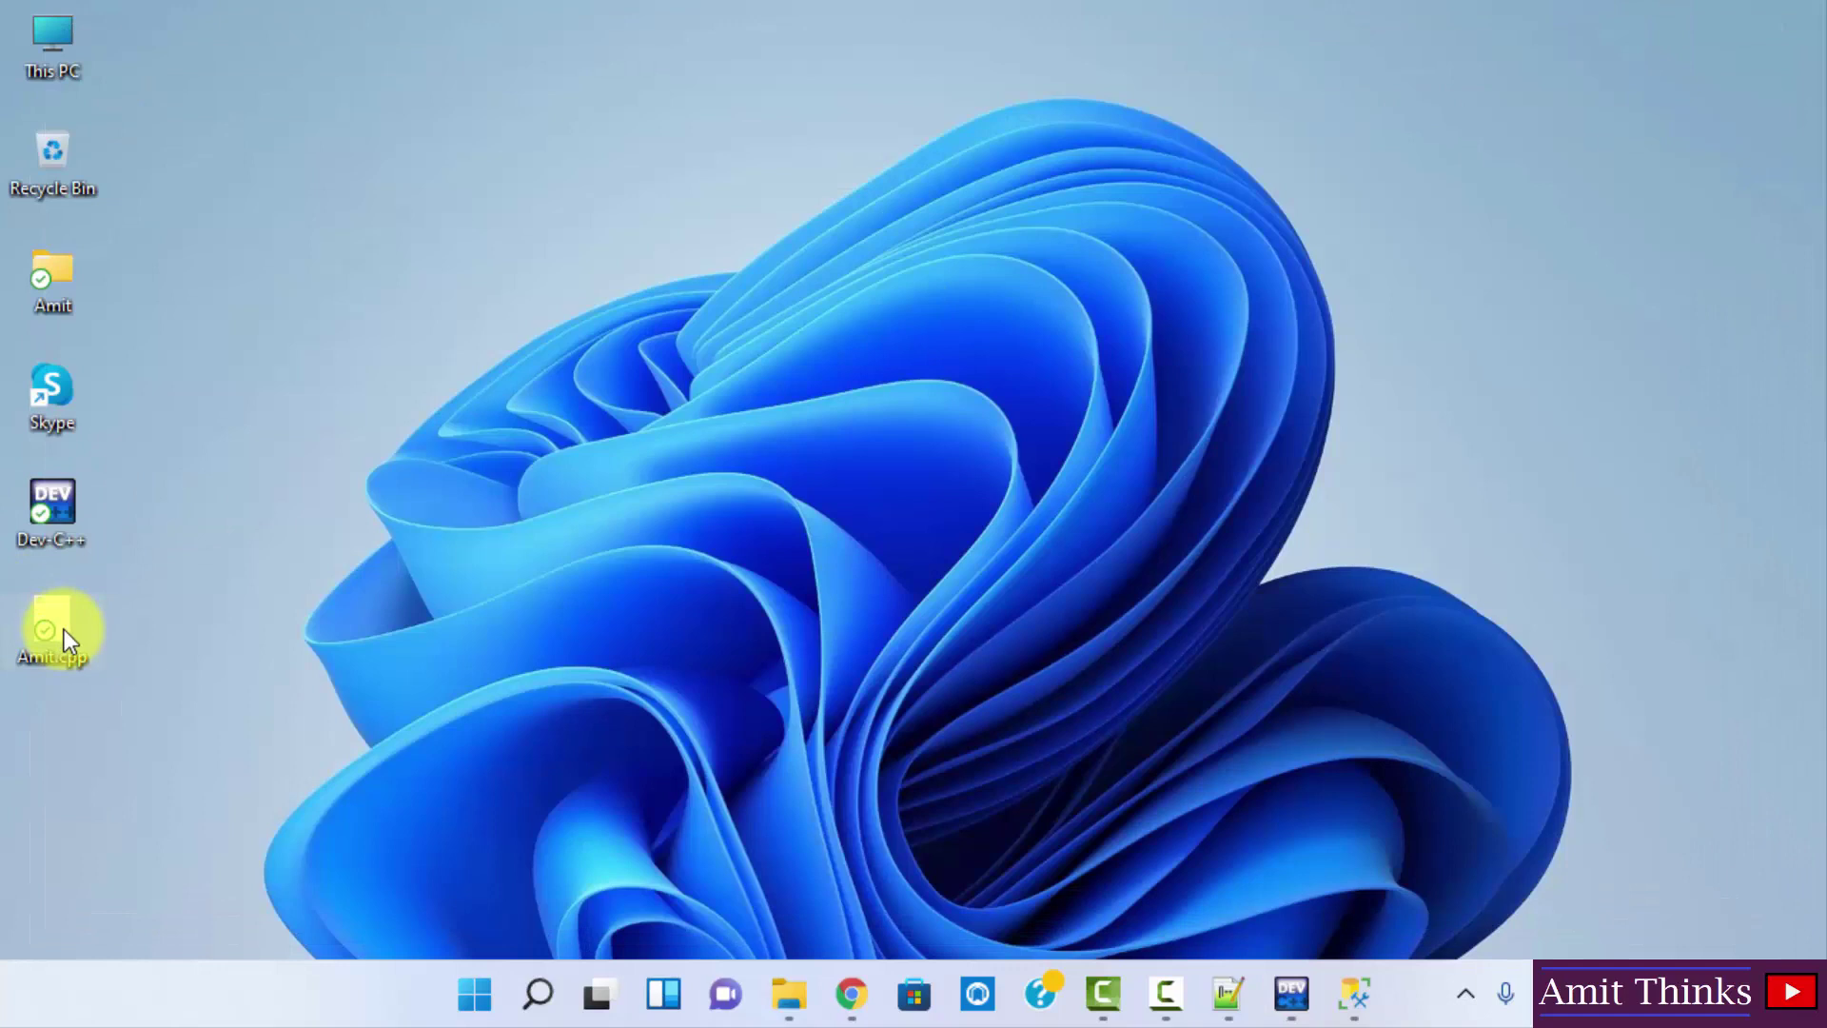
left_click(1291, 994)
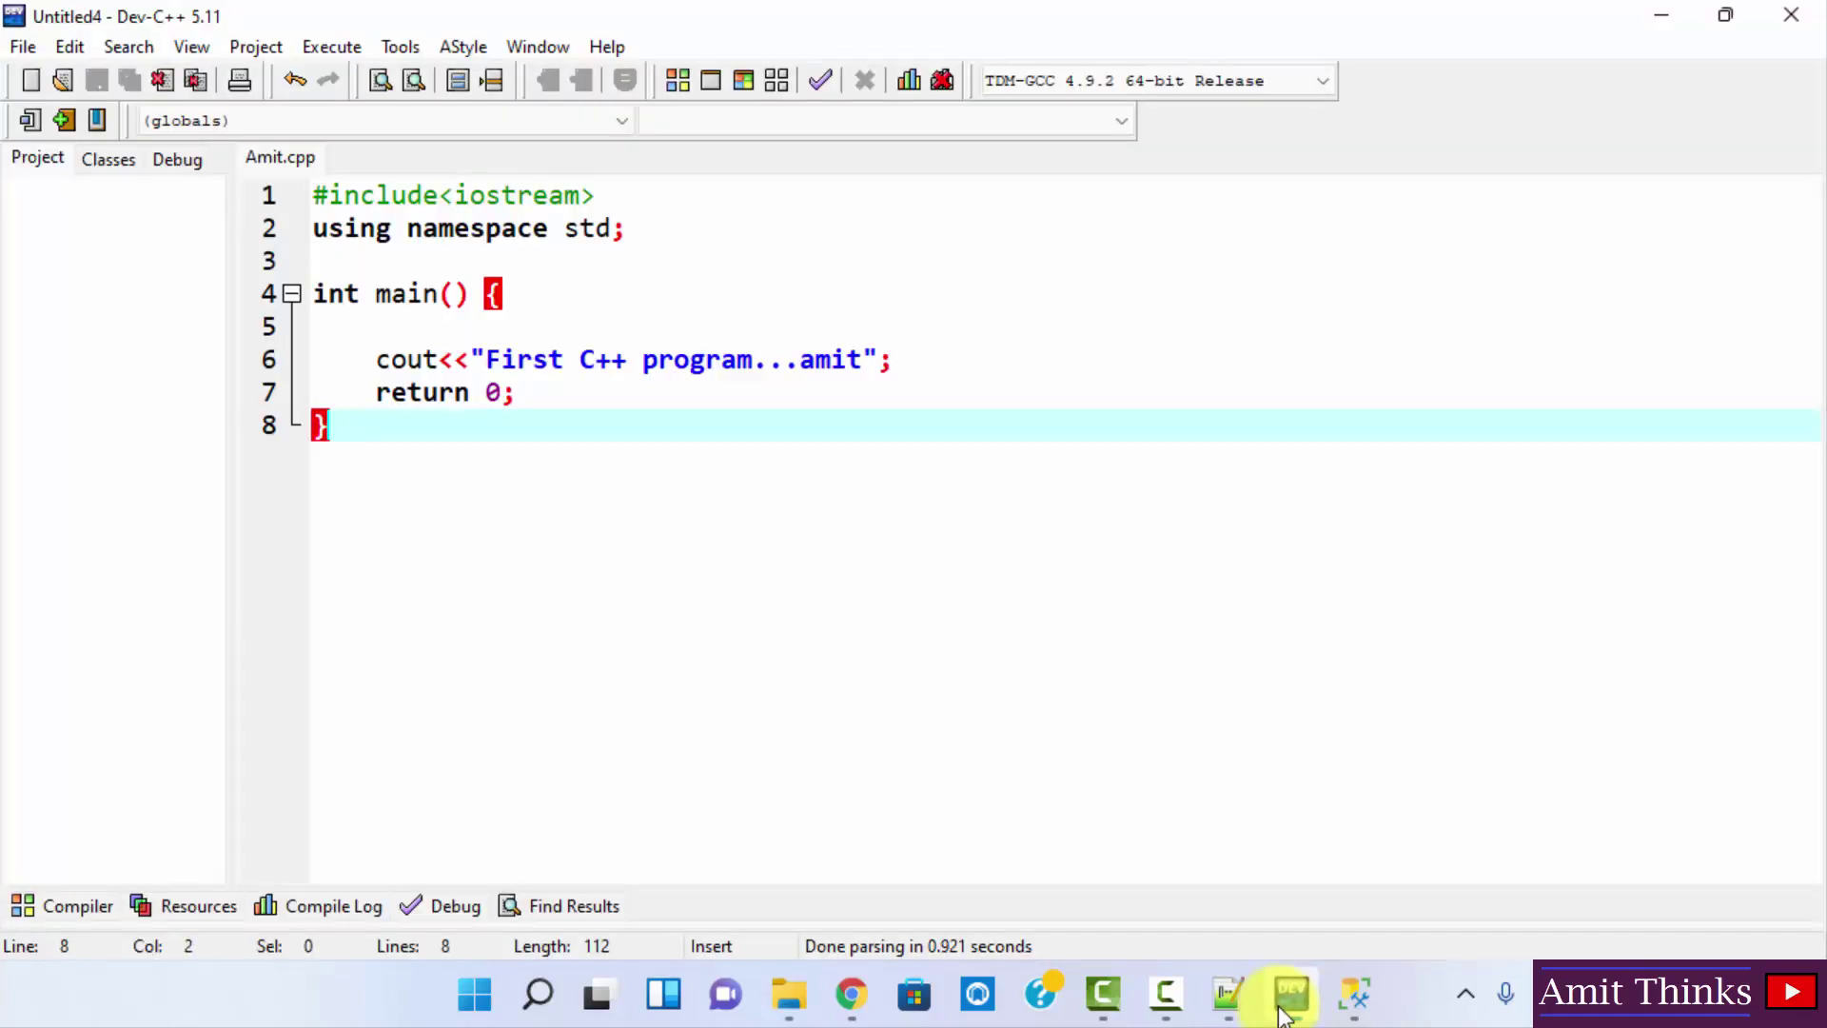
- Compile and run Amit.cpp, view the 'First C++ program...amit' output, and close the console
left_click(316, 44)
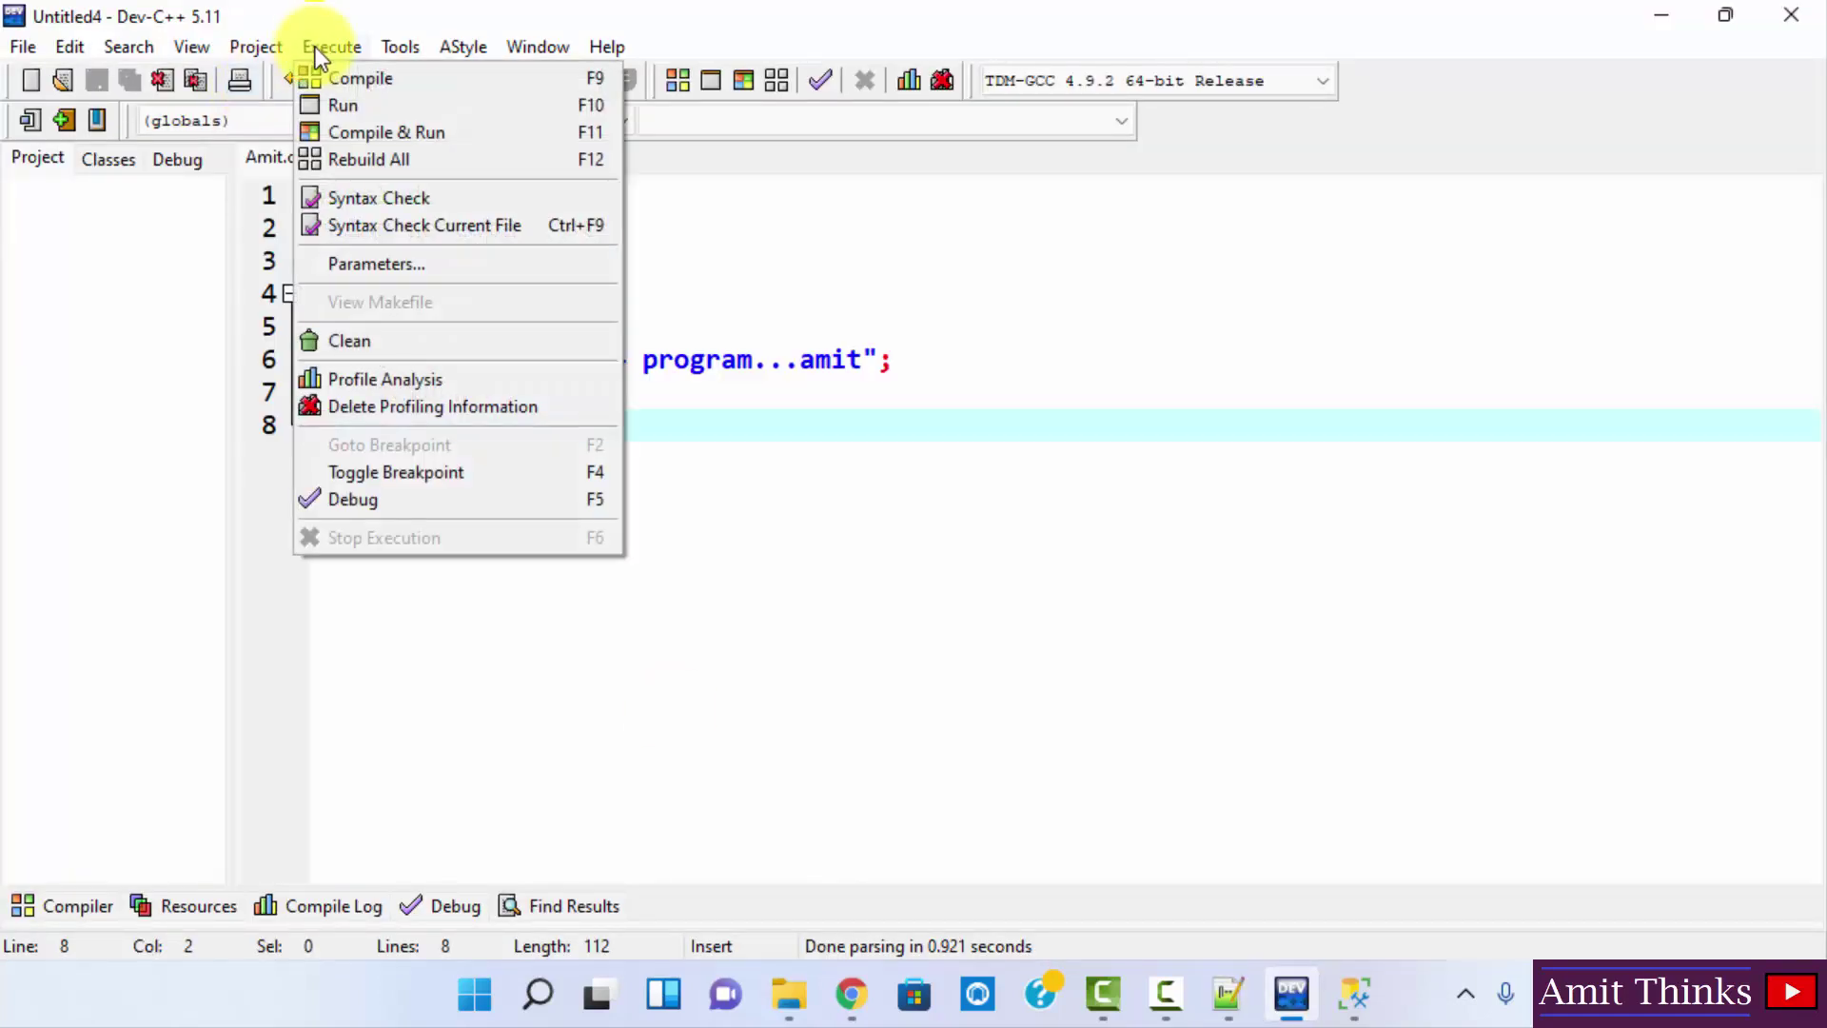
left_click(501, 131)
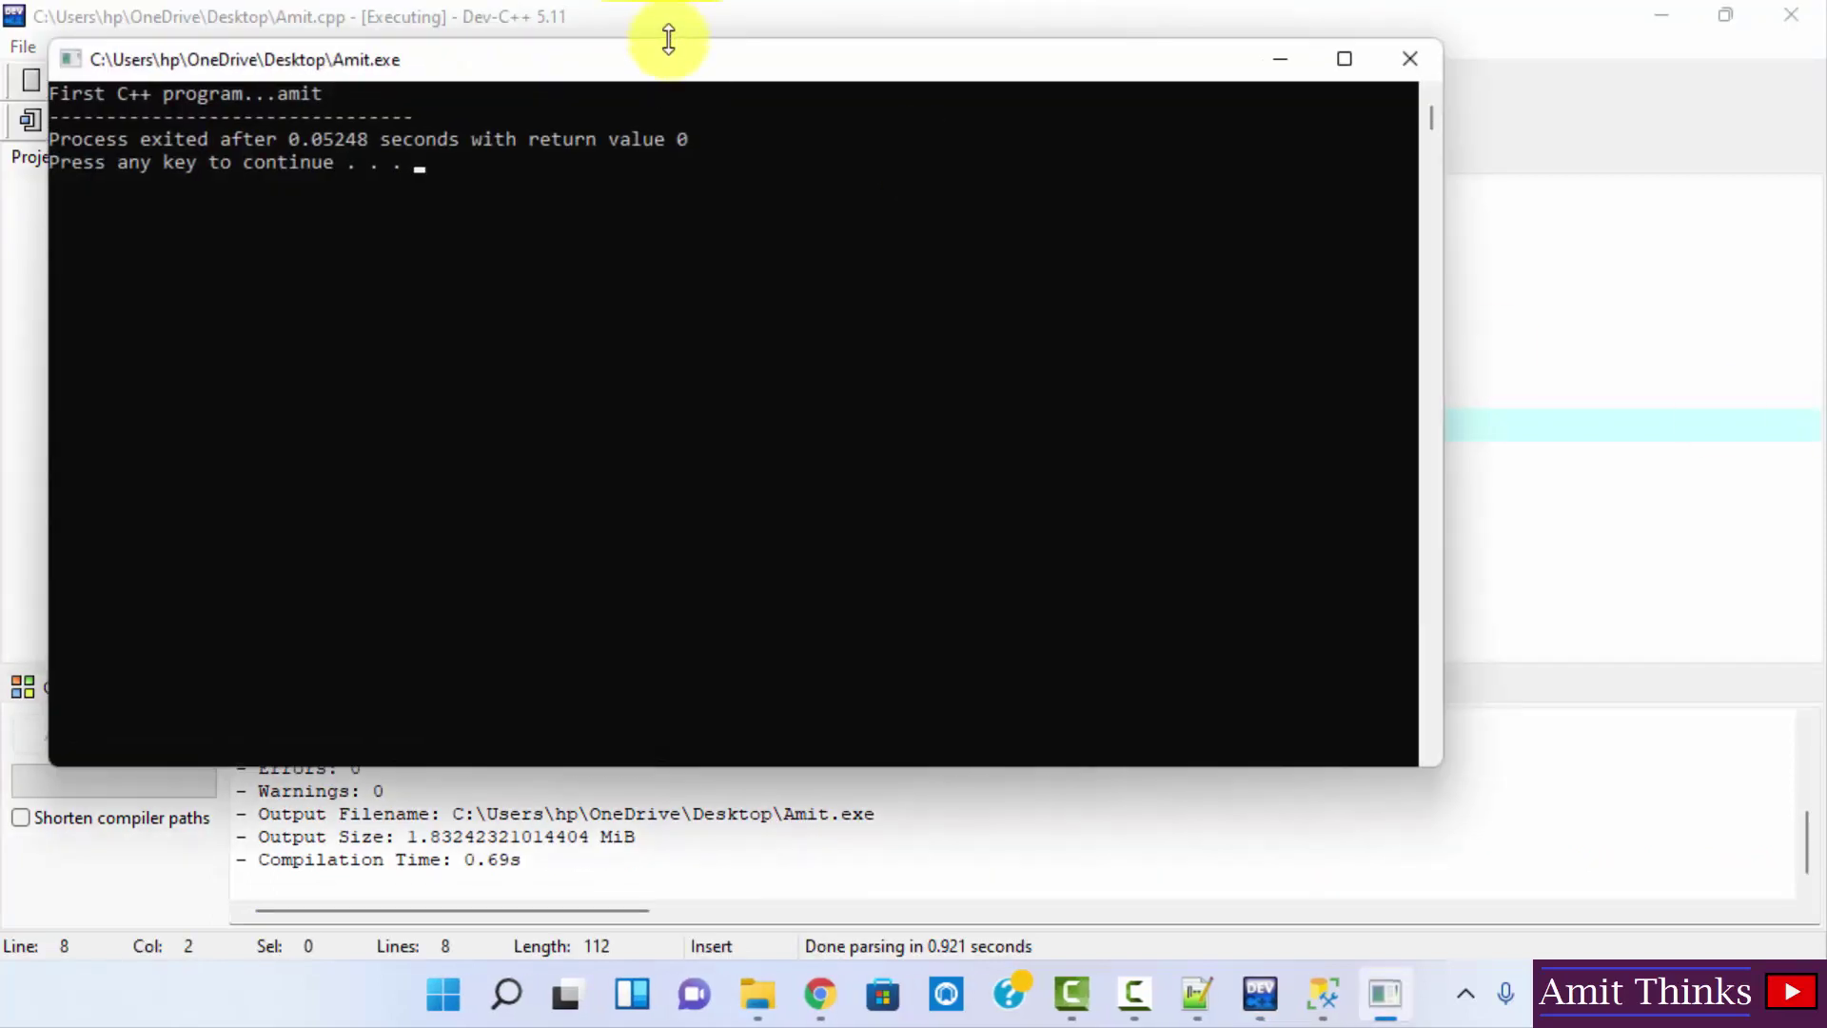
mouse_move(669, 55)
left_mouse_down()
mouse_move(826, 125)
mouse_move(1485, 155)
left_mouse_up()
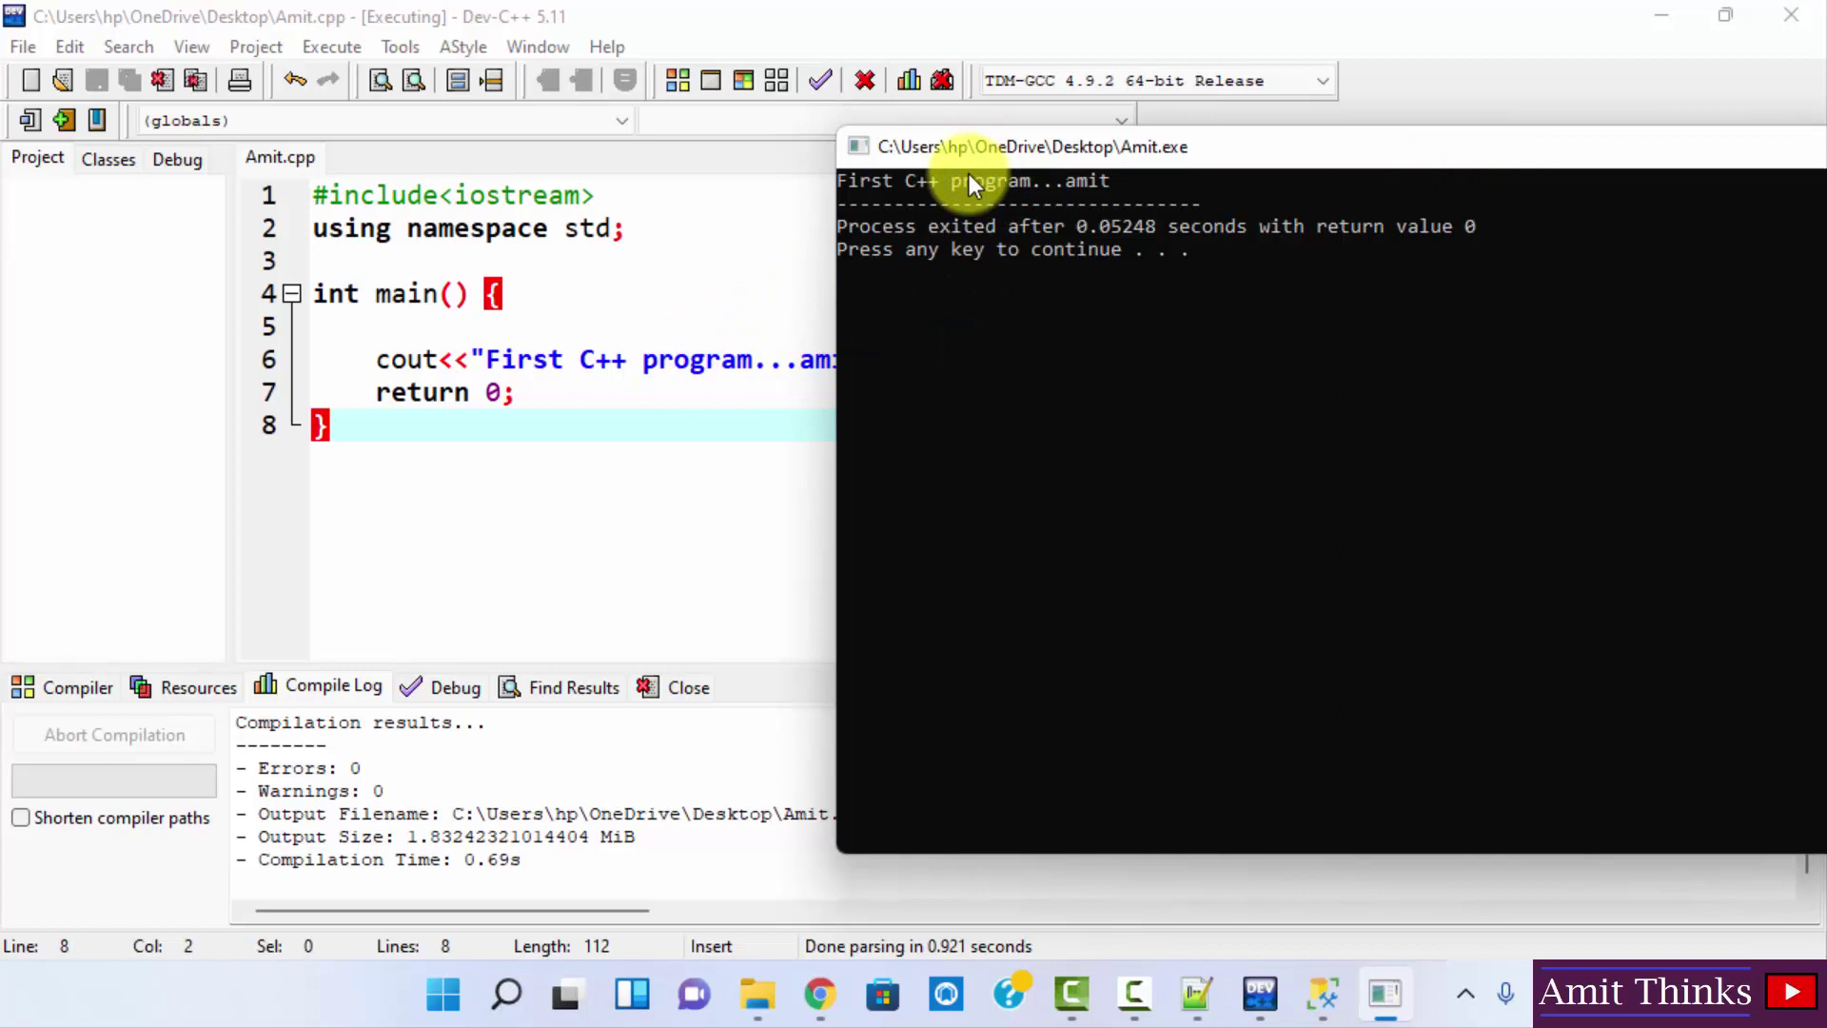
key("Return")
left_click(797, 331)
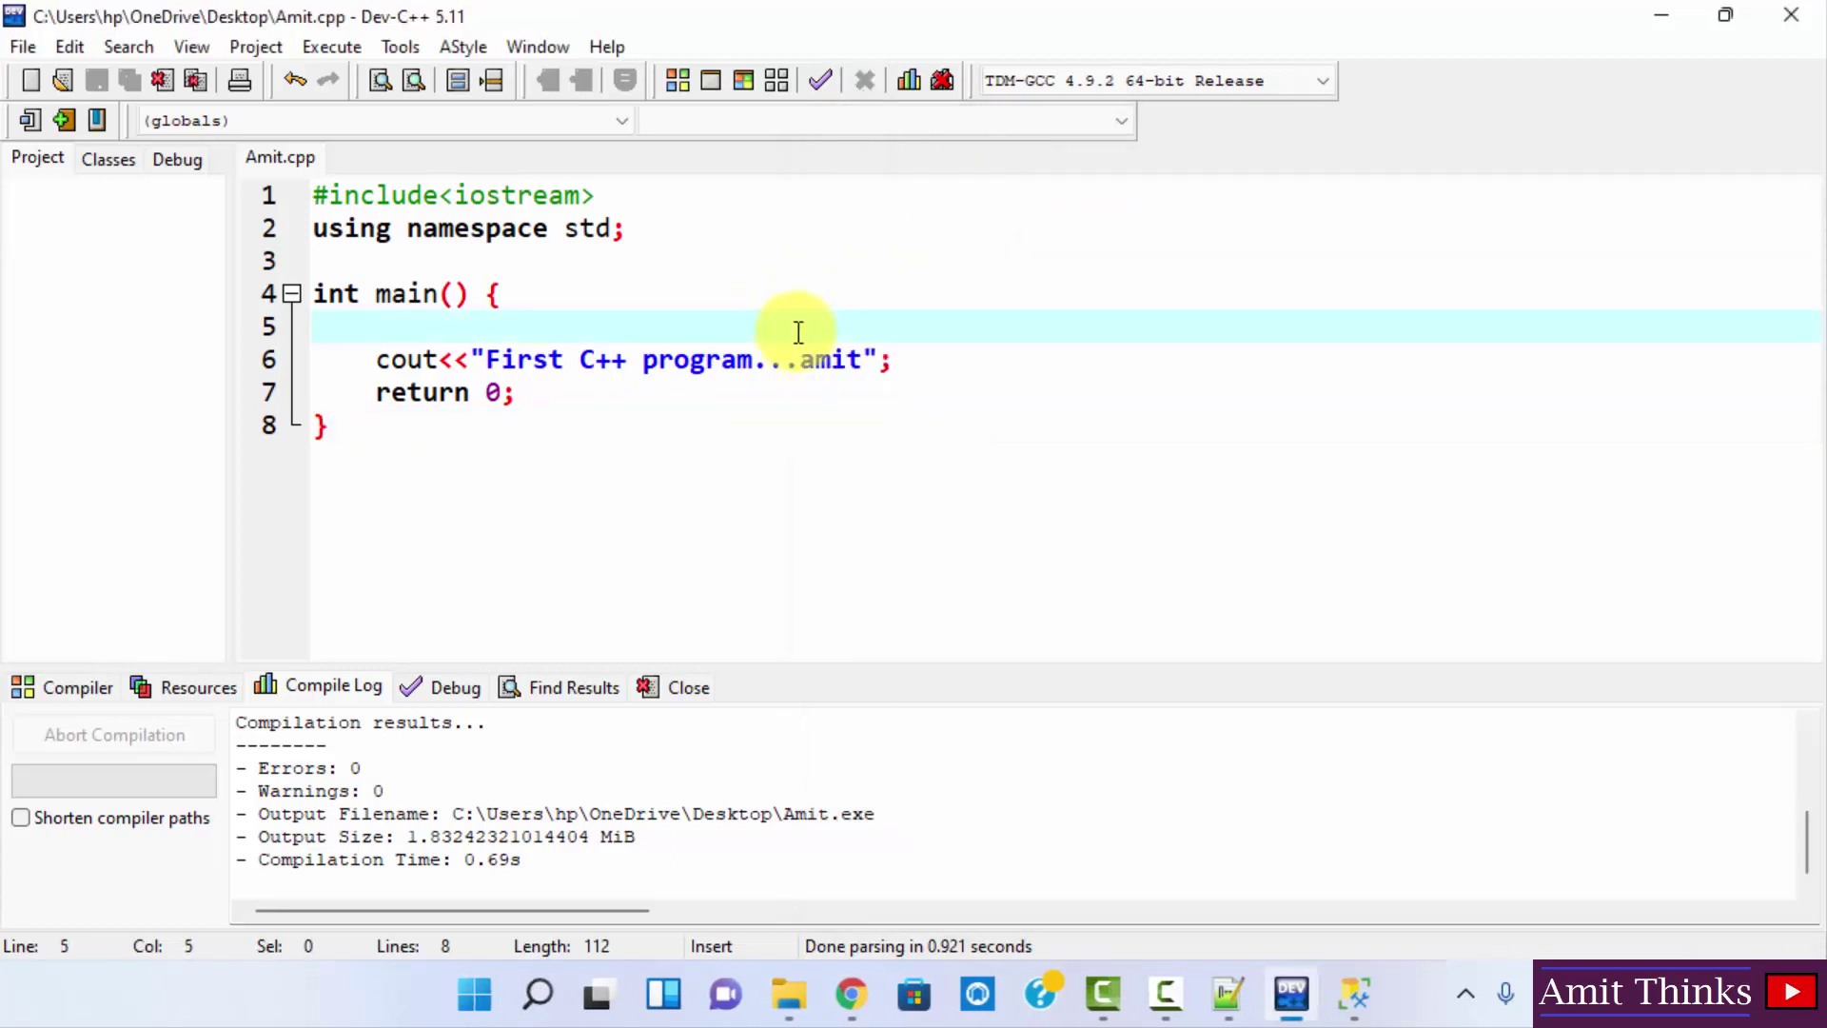